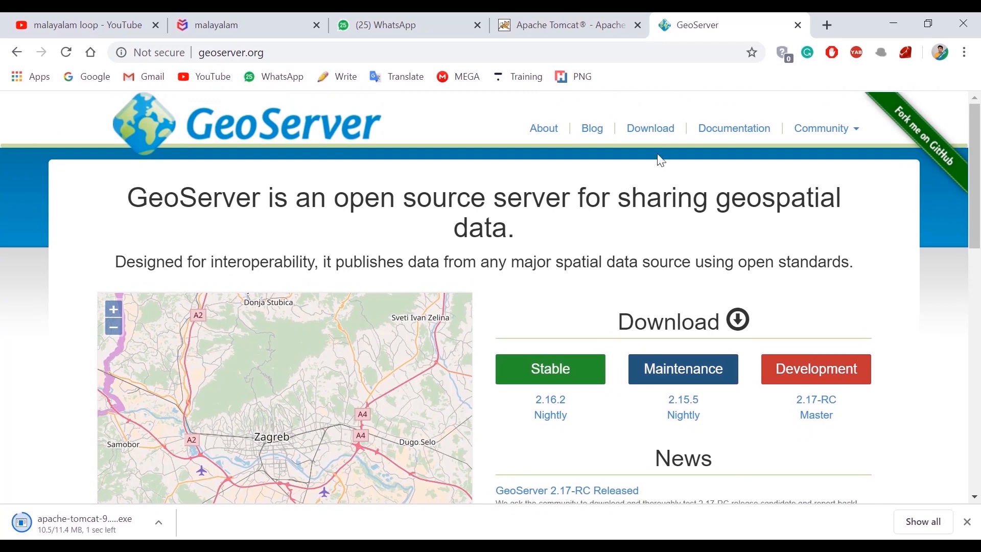
- Download the GeoServer 2.16.2 Web Archive (war) package from the Stable release page
click(653, 132)
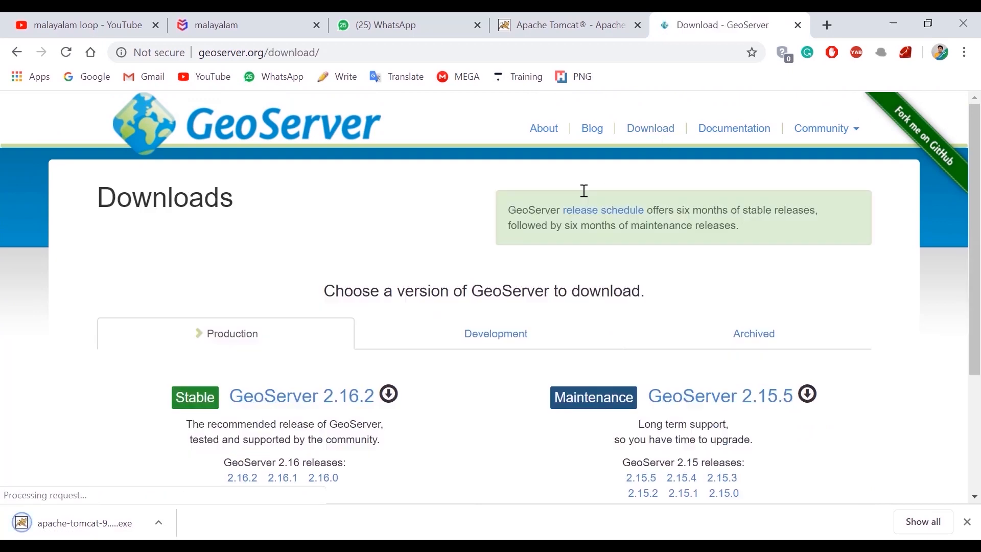
click(303, 400)
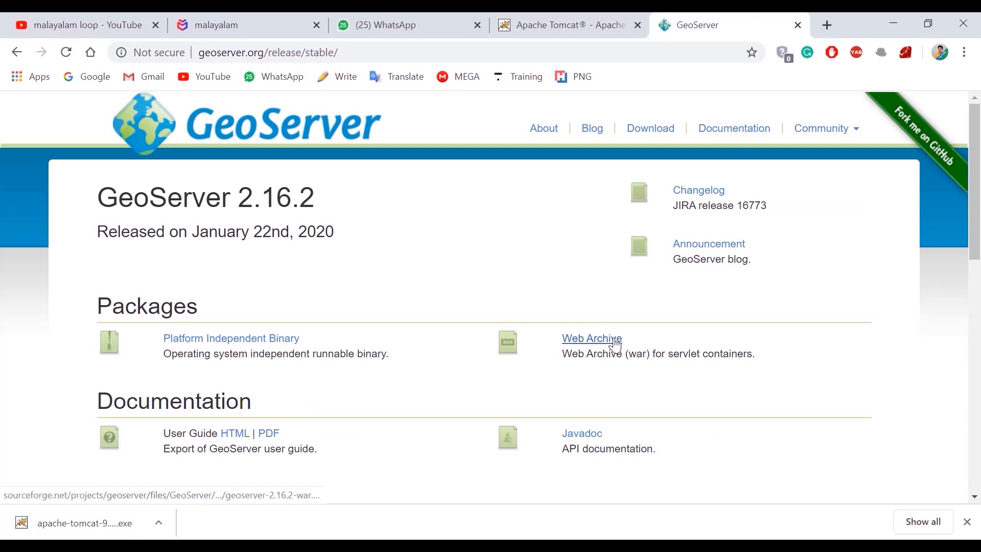
drag(663, 352, 603, 353)
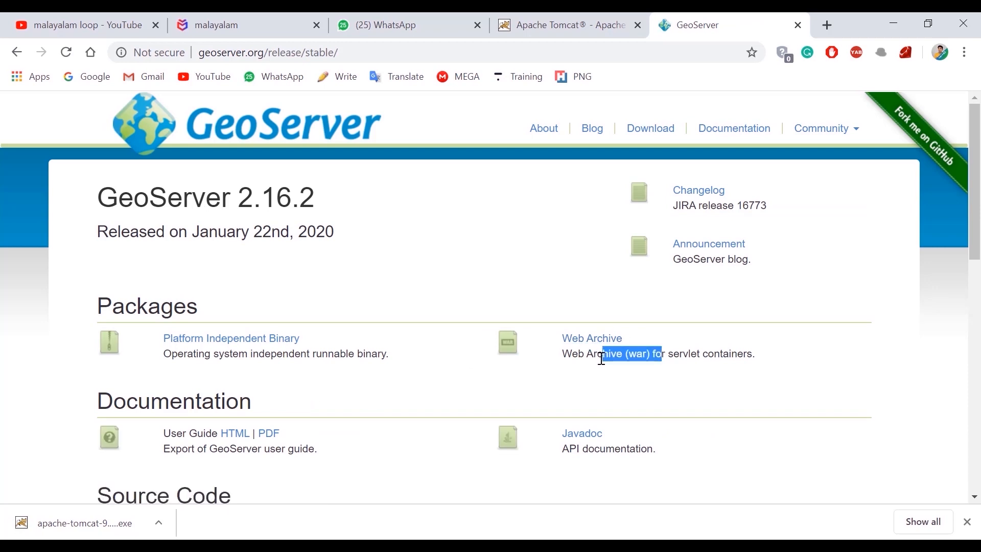
click(574, 340)
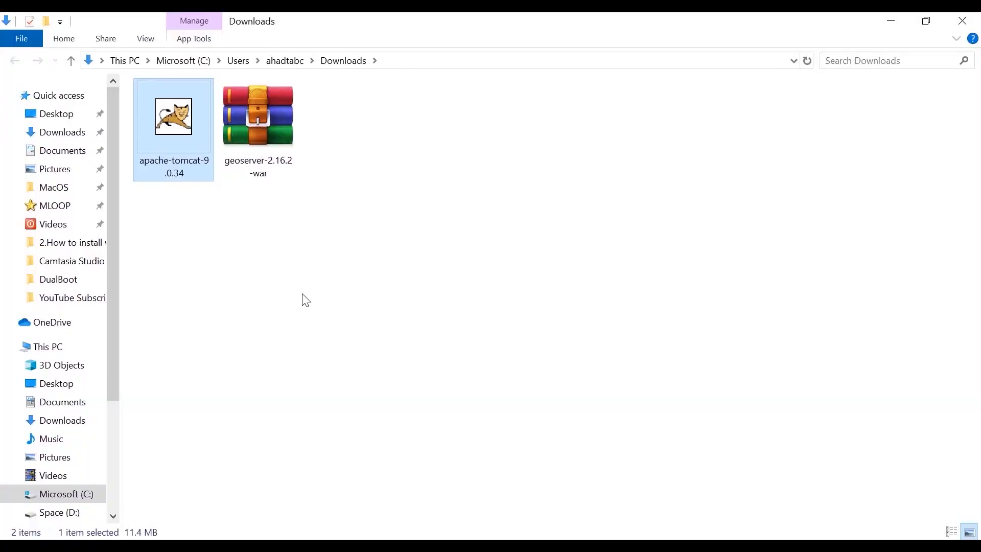
- Clear the file selection in the Downloads folder
click(214, 205)
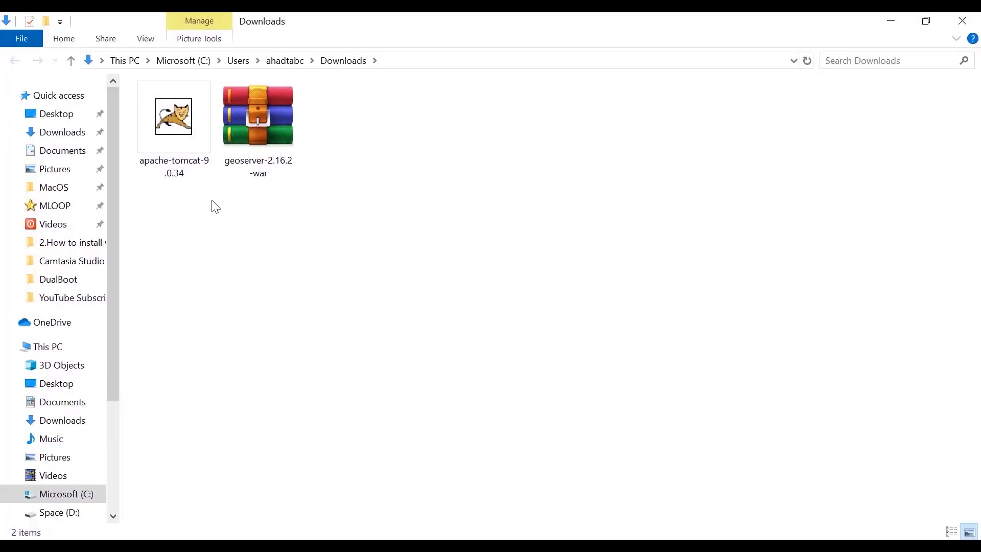
- Launch the apache-tomcat-9.0.34 installer, accept the licence and include the Host Manager component
click(184, 151)
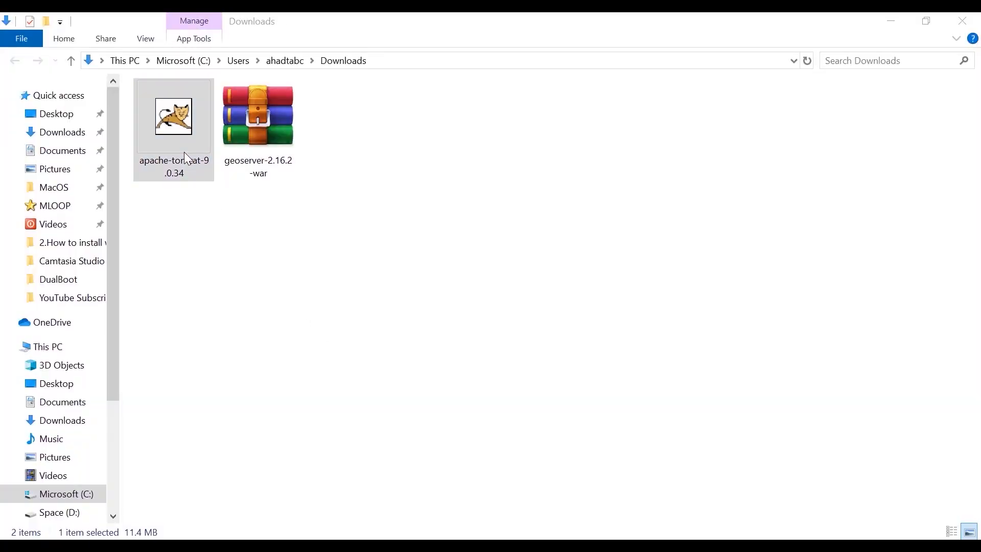
double_click(184, 151)
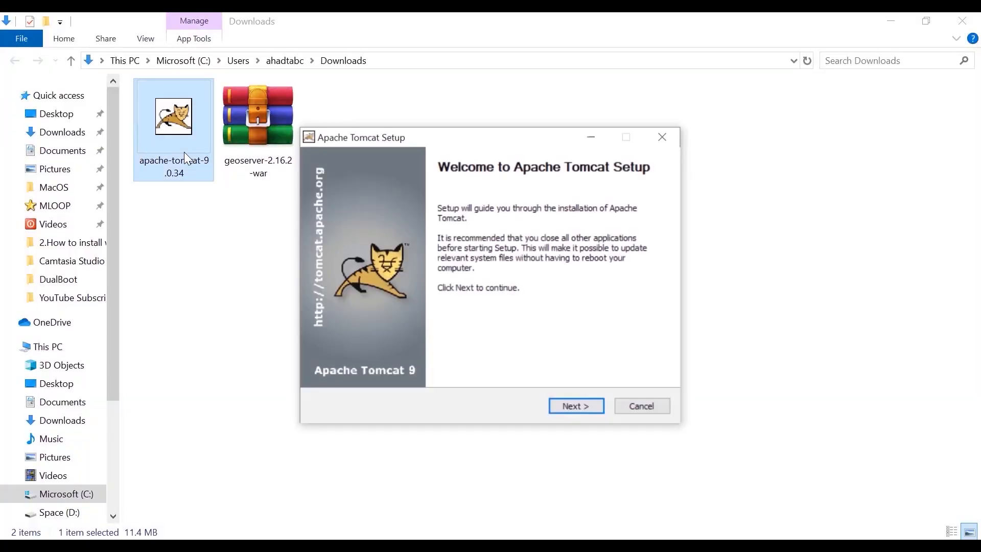
click(589, 406)
click(588, 406)
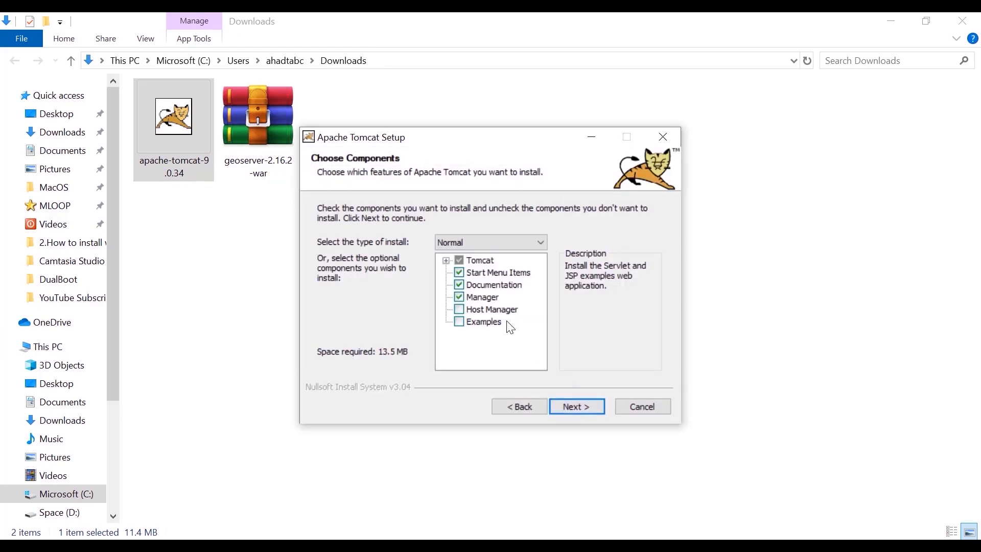
click(461, 309)
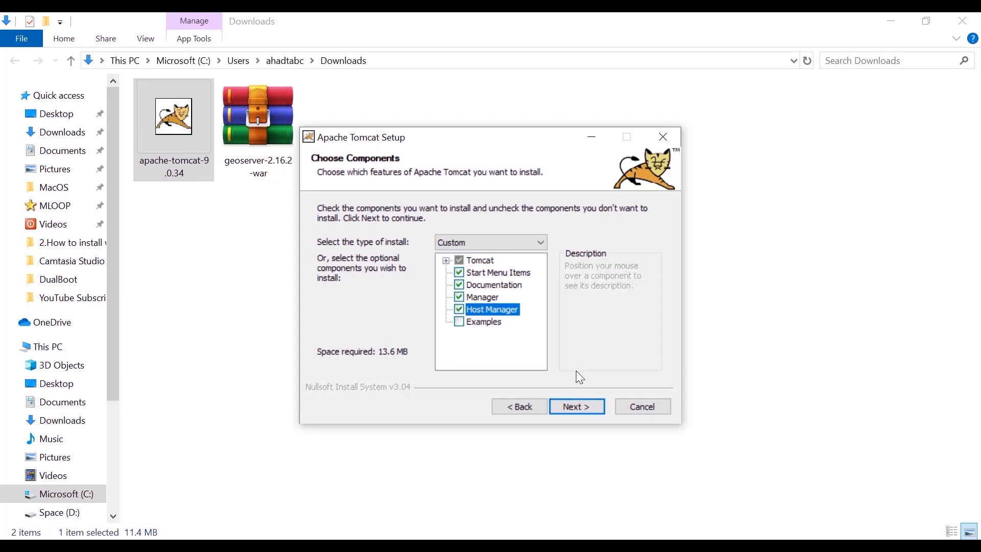
click(592, 405)
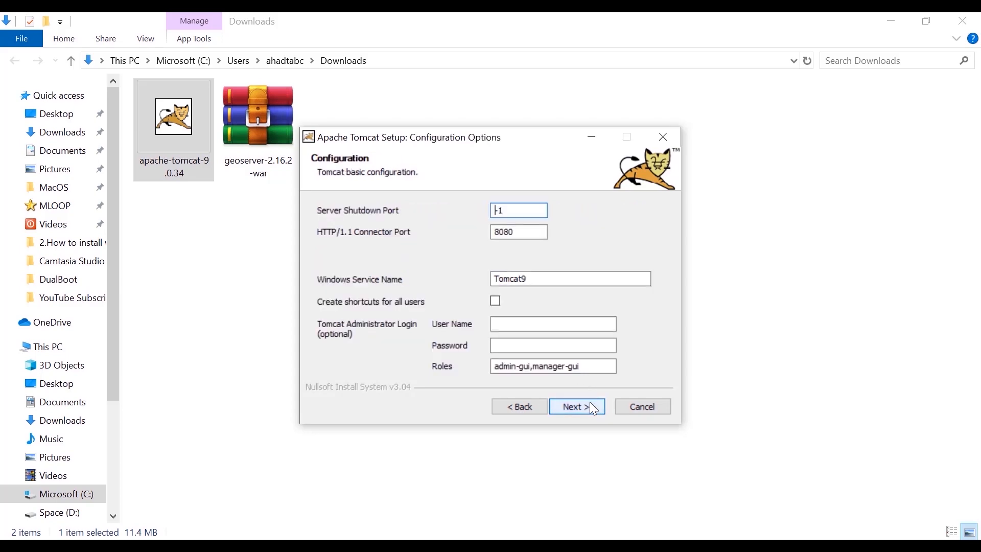
- Enter the administrator user name and password in the basic configuration
click(561, 328)
text(ad)
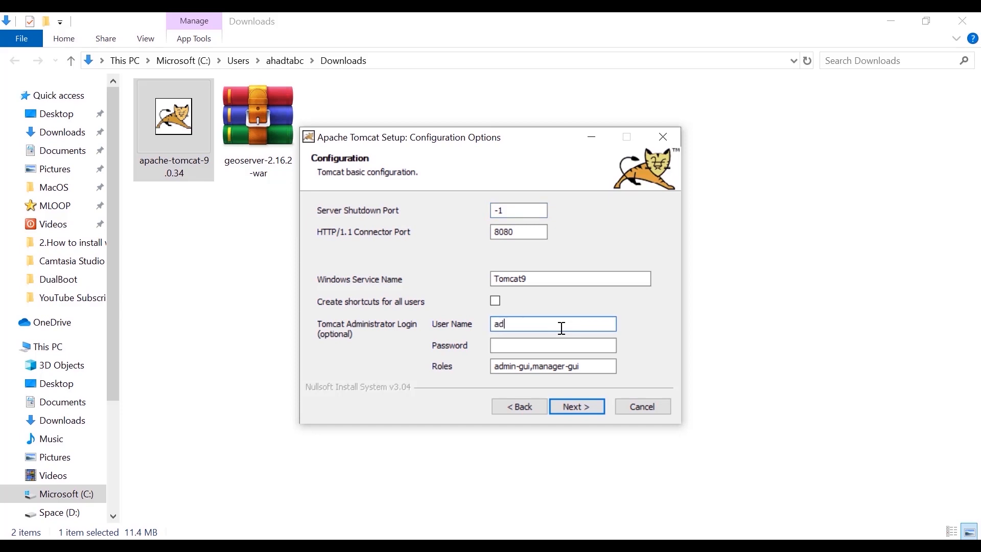
text(min)
key(Tab)
text(ad)
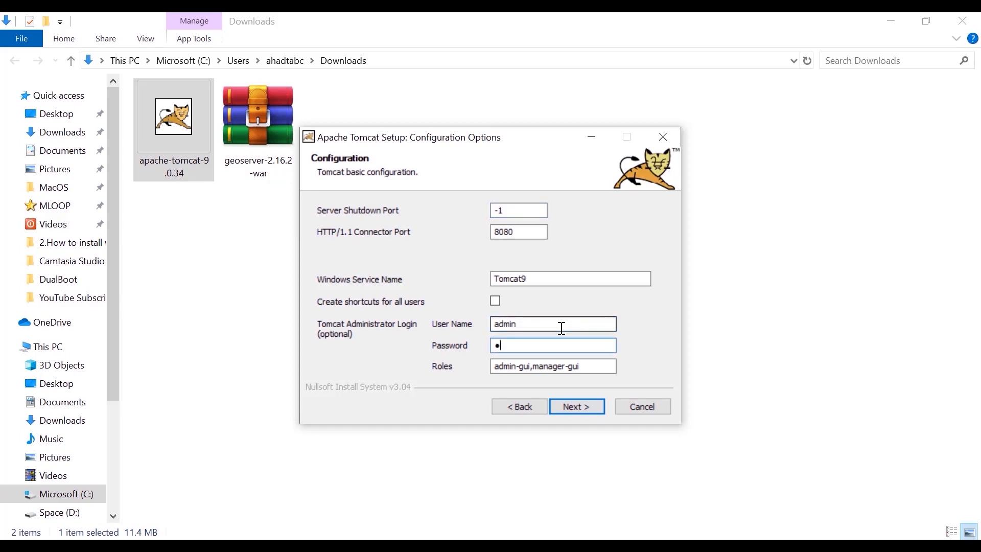
text(min)
- Keep the Java 8 path and default location, install, and finish without starting Tomcat or the readme
click(580, 412)
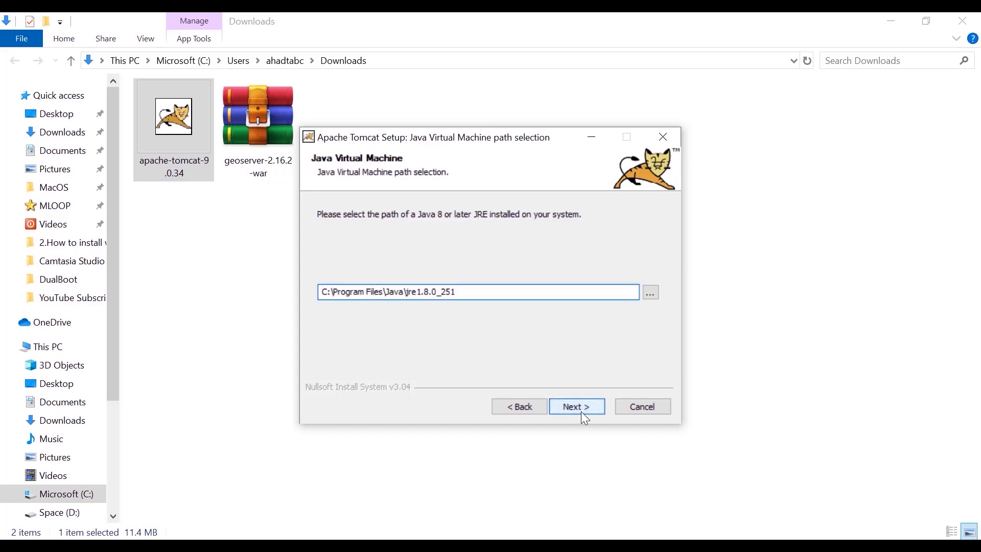
click(581, 410)
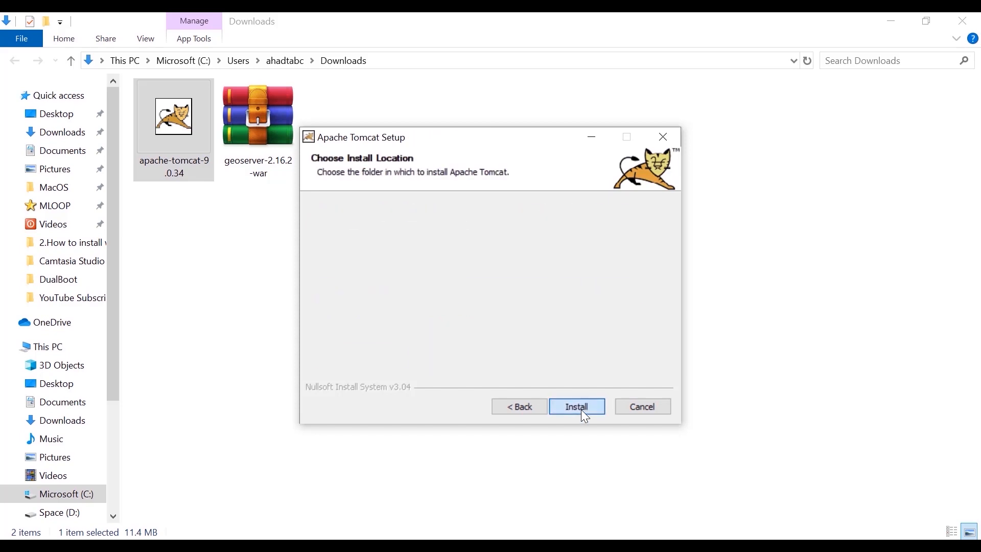
click(581, 409)
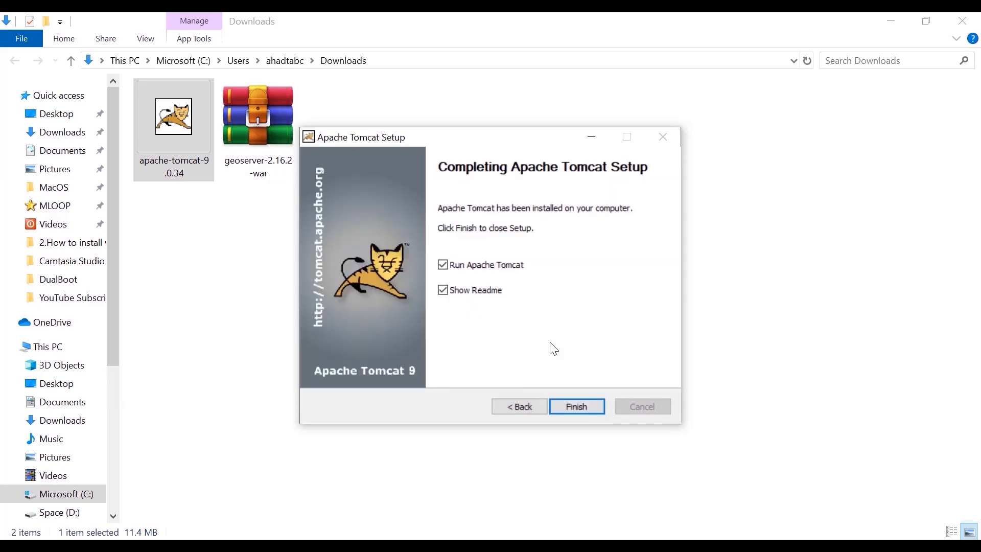
click(444, 265)
click(452, 295)
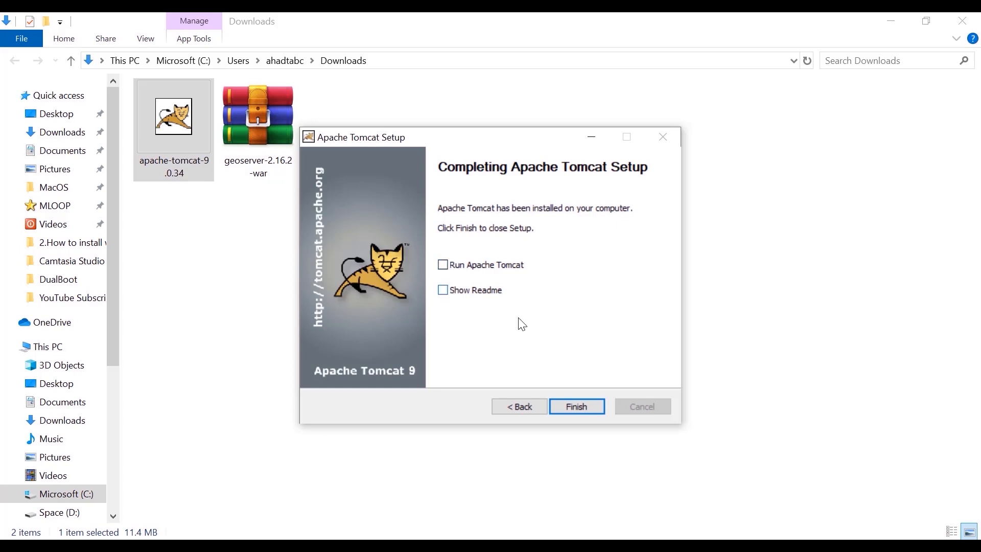
click(578, 402)
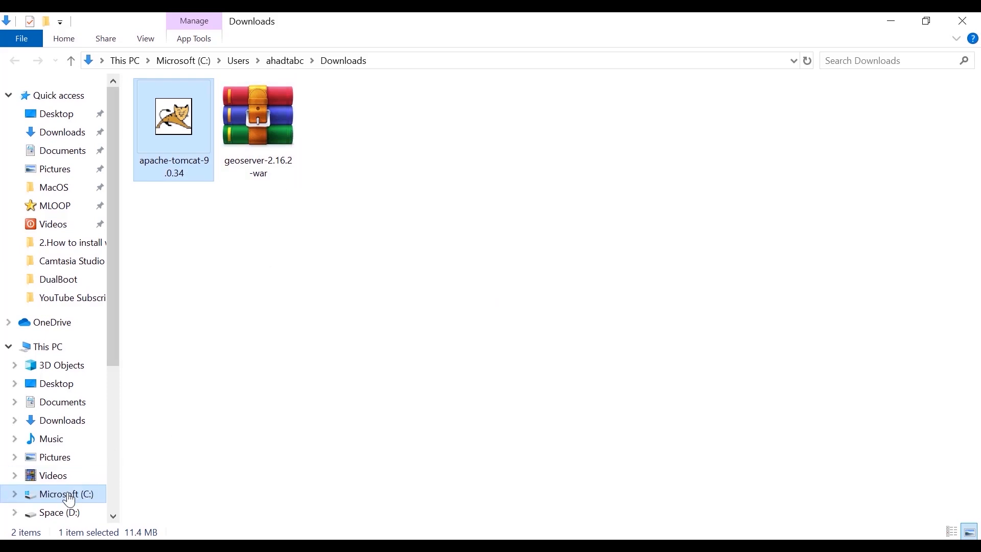
- Extract the geoserver-2.16.2-war archive with WinRAR into a geoserver-2.16.2-war folder
double_click(266, 103)
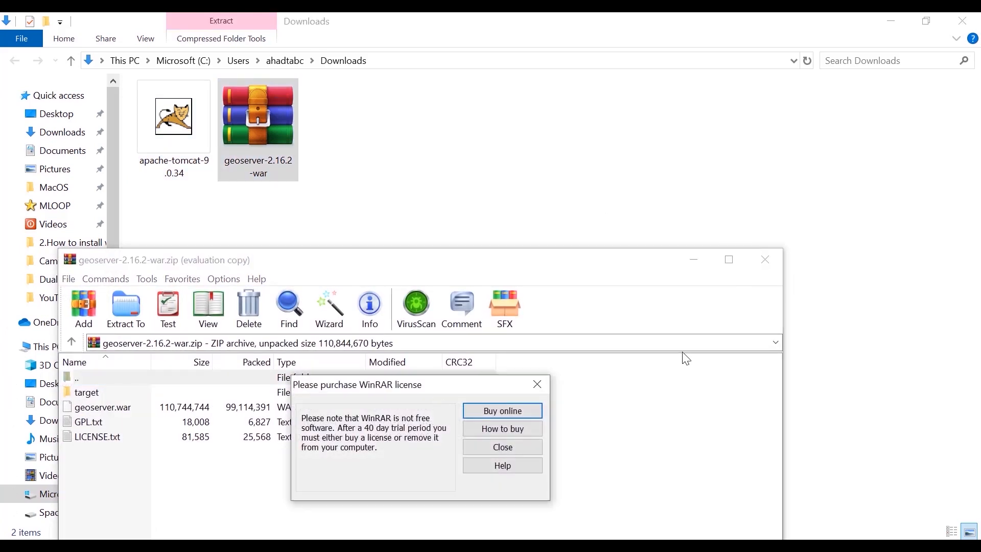
click(544, 381)
click(777, 270)
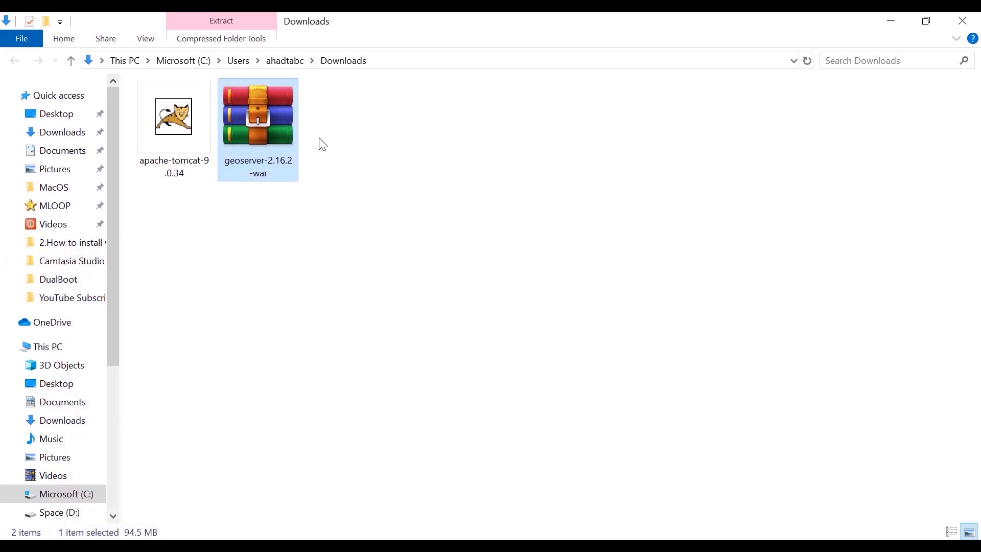
right_click(281, 137)
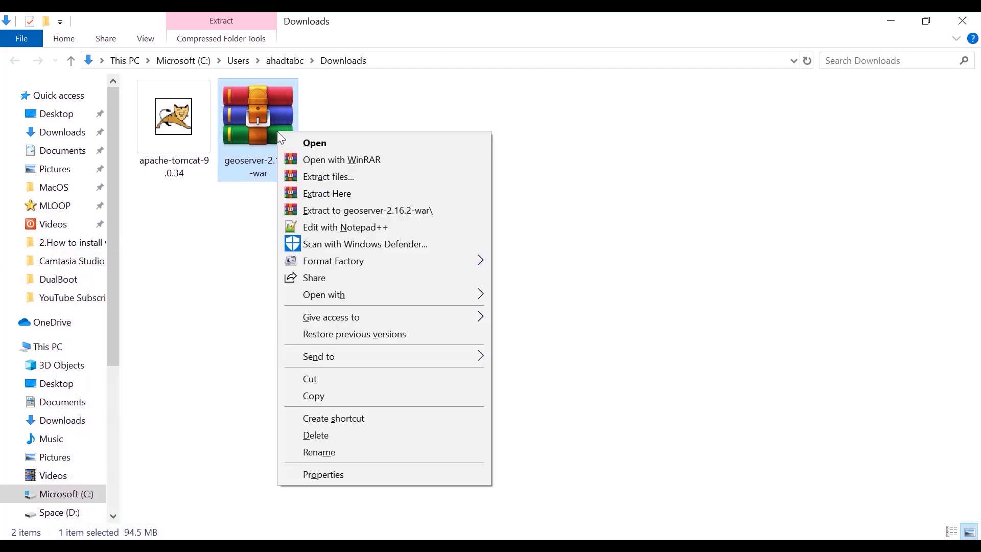
click(404, 203)
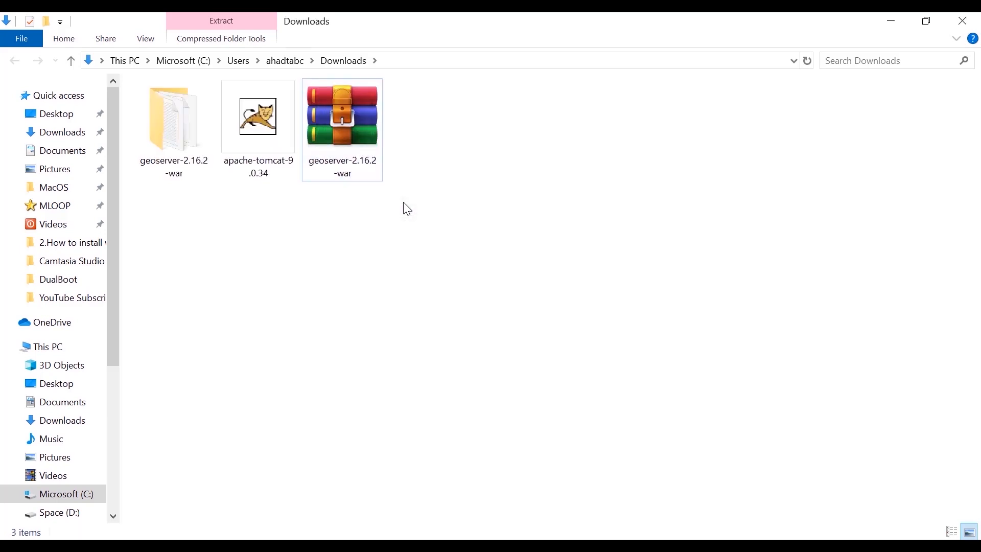
- Copy target, geoserver.war, GPL and LICENSE from the extracted geoserver-2.16.2-war folder
click(166, 153)
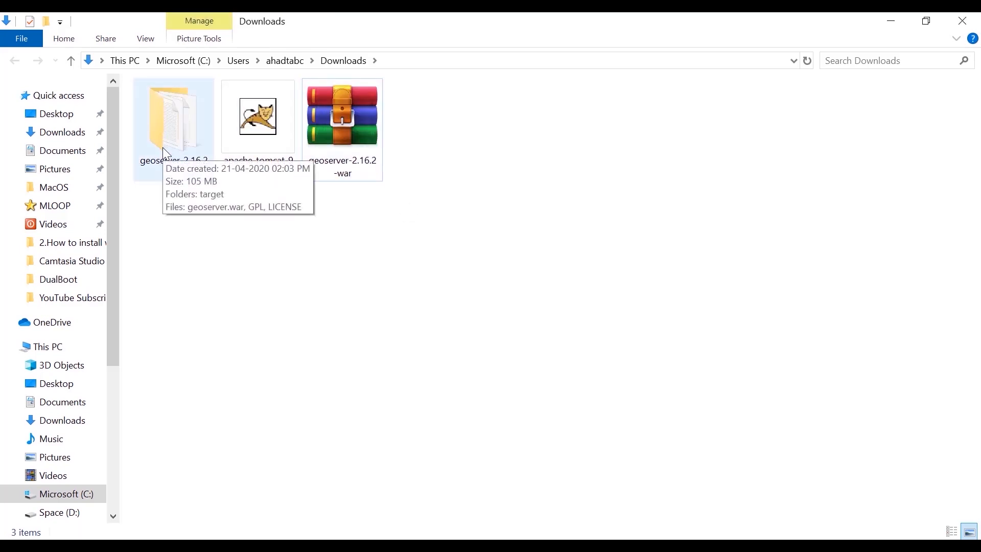
click(166, 154)
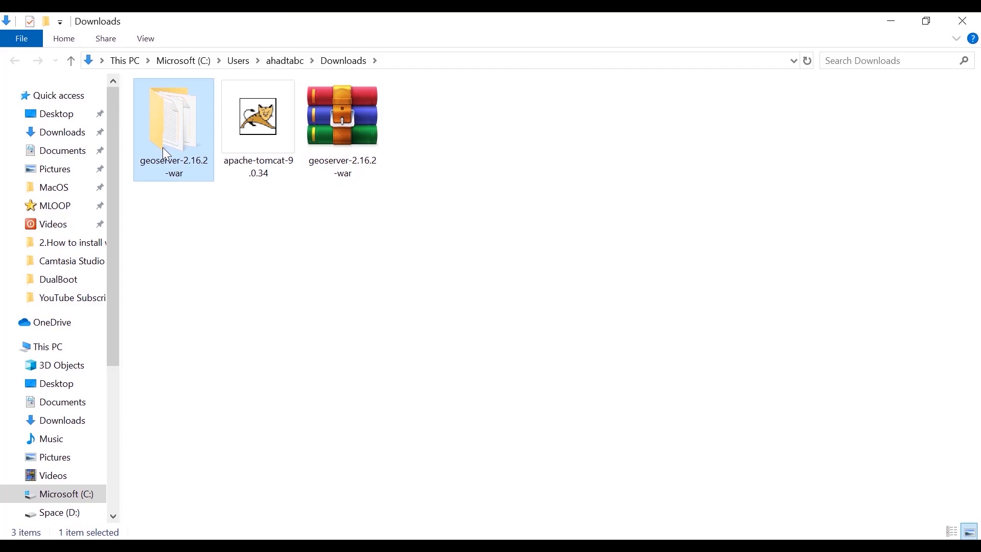
double_click(162, 147)
drag(234, 250, 248, 97)
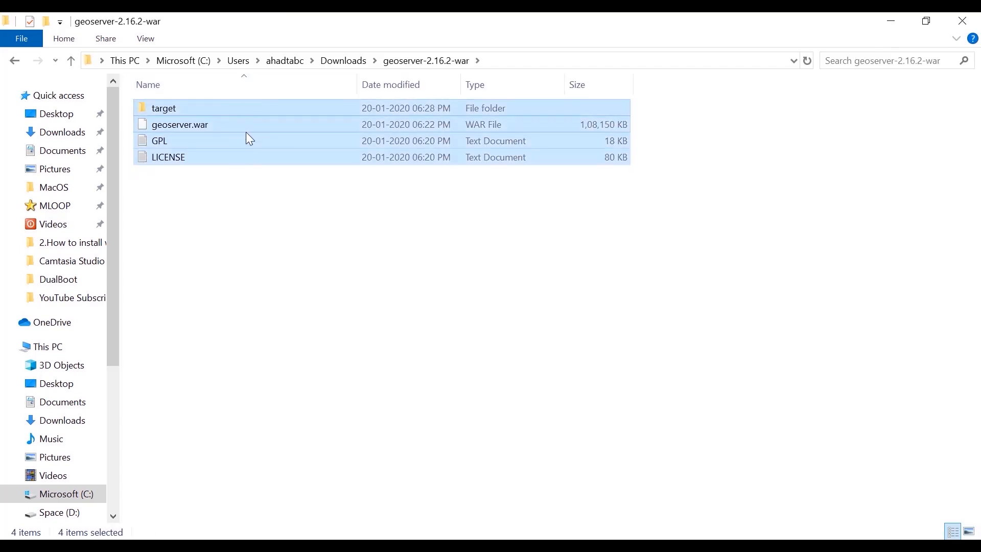
right_click(246, 133)
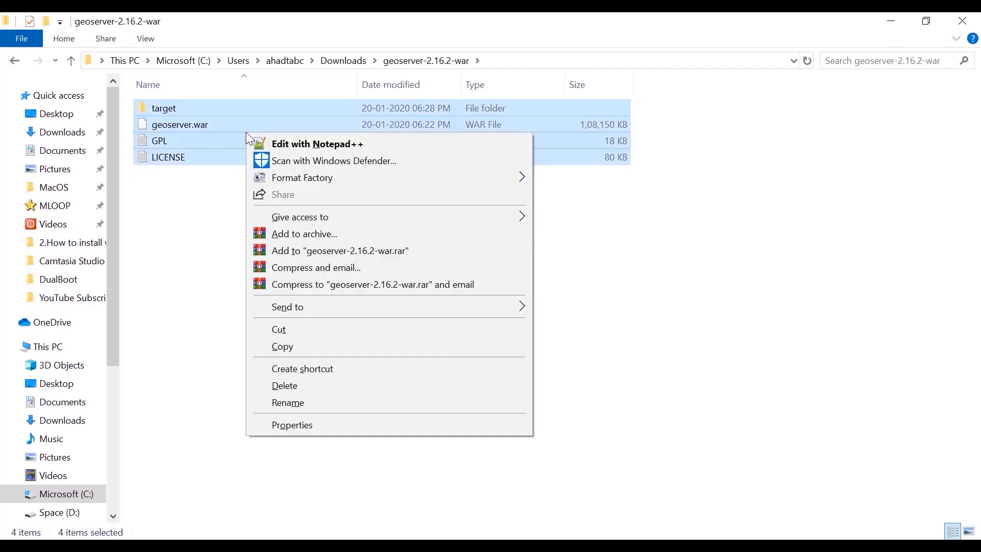
click(358, 340)
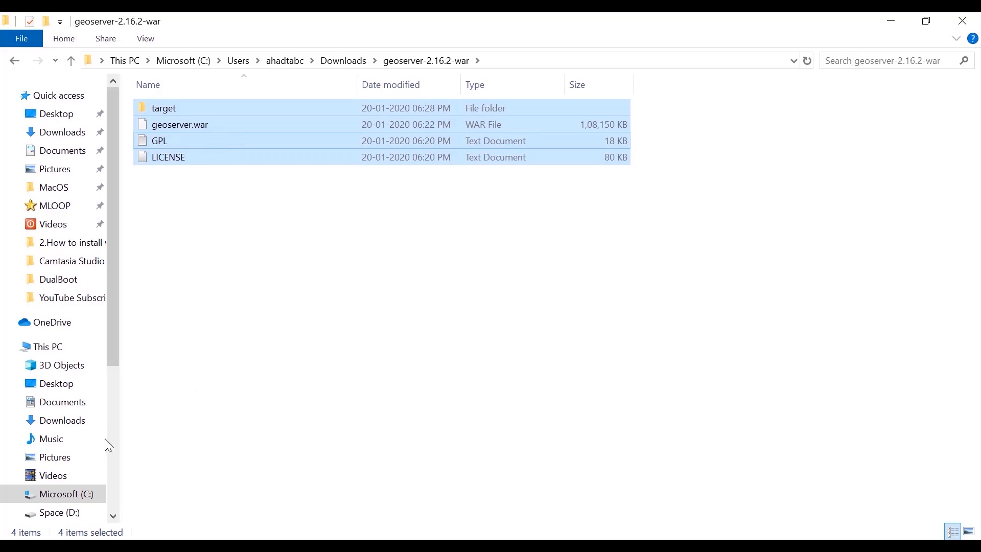
- Navigate to C:\Program Files\Apache Software Foundation\Tomcat 9.0\webapps
click(83, 501)
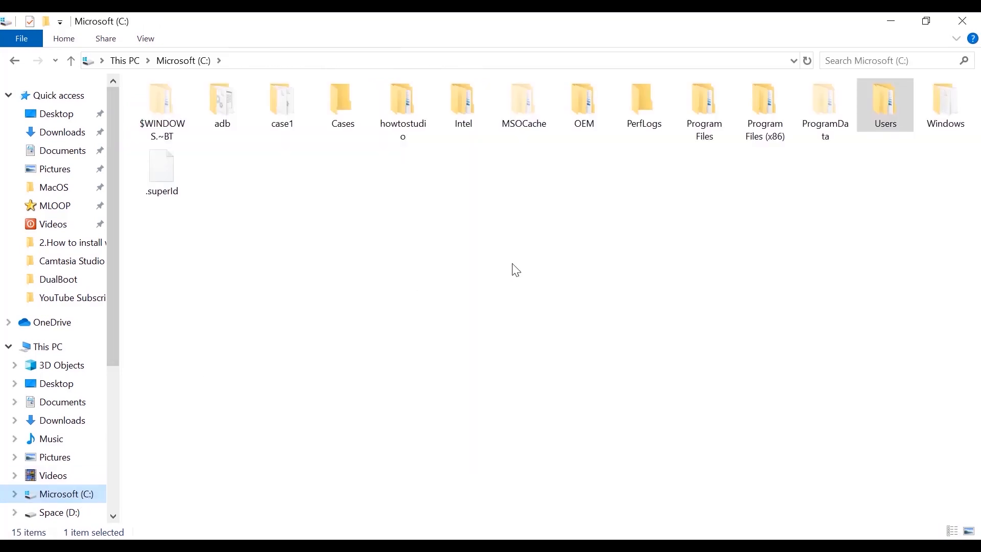
click(704, 125)
double_click(703, 125)
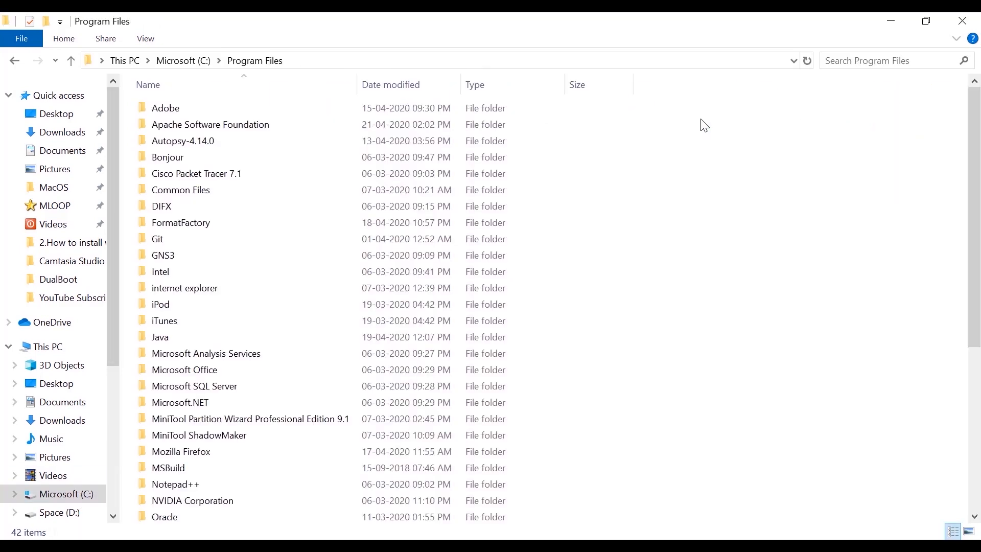
click(498, 133)
double_click(491, 129)
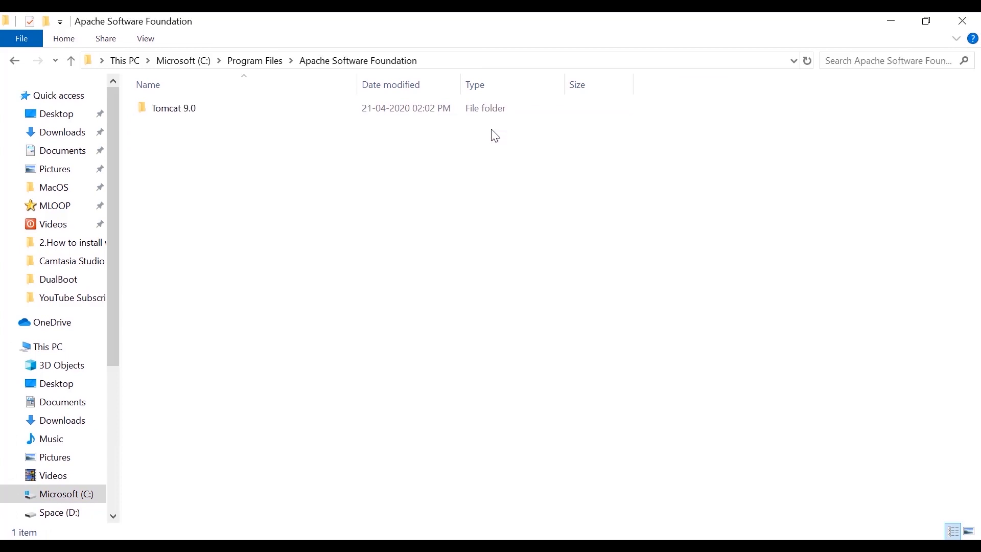
click(455, 113)
double_click(193, 114)
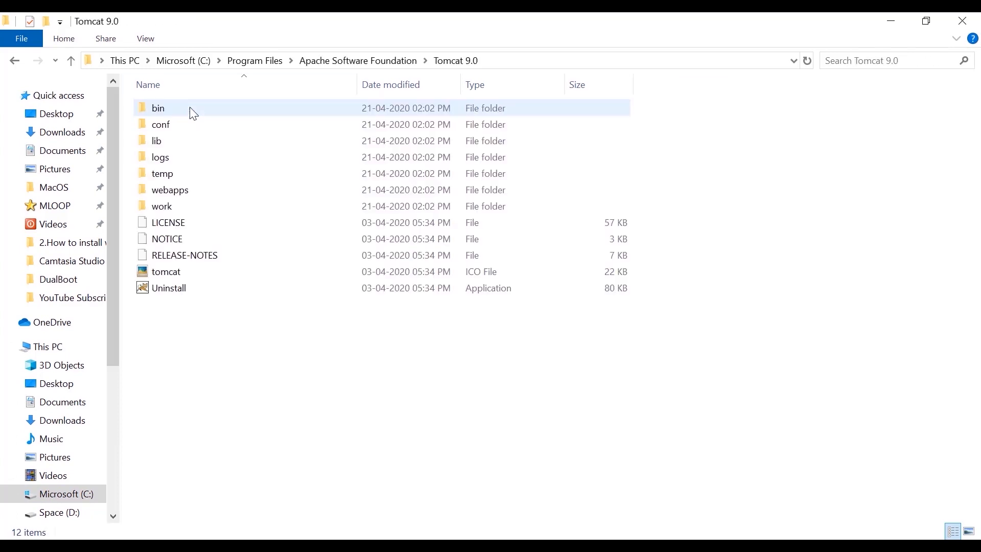
double_click(204, 201)
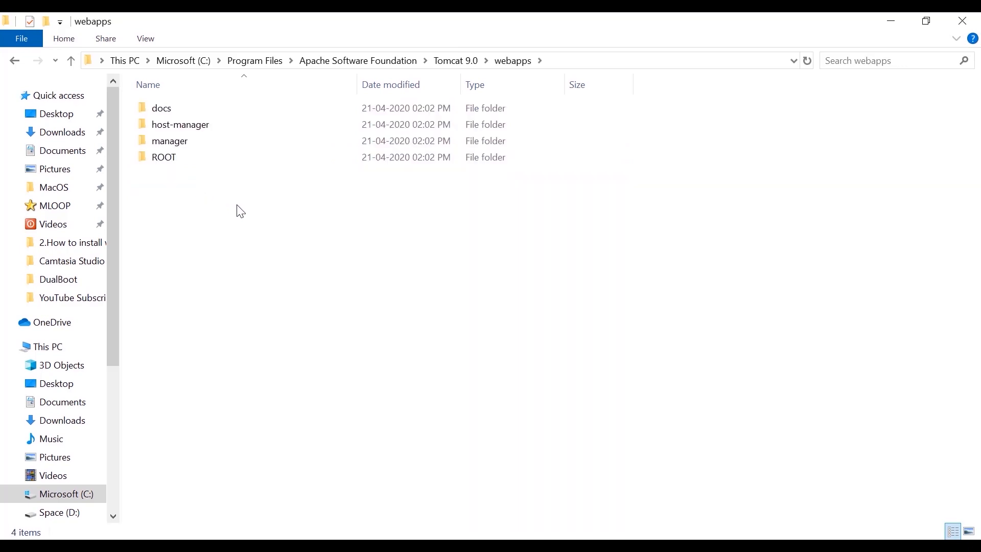
- Paste target, geoserver.war, GPL and LICENSE into webapps and check each pasted item
right_click(237, 205)
click(296, 313)
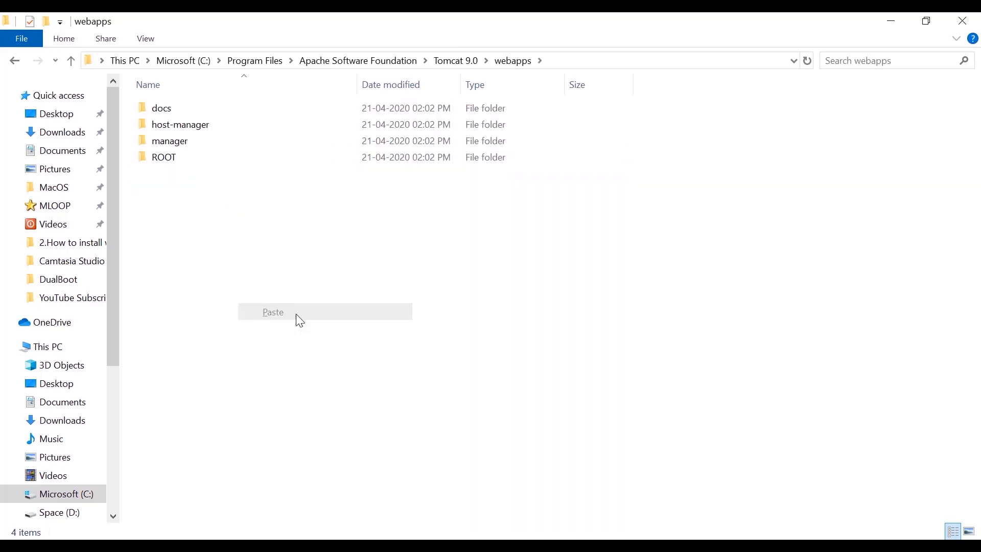
click(296, 313)
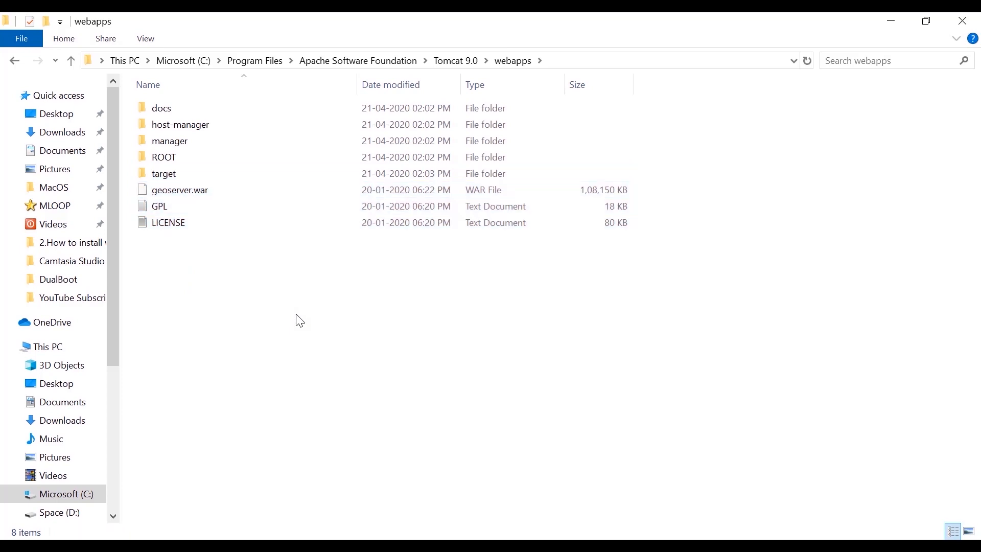
click(205, 173)
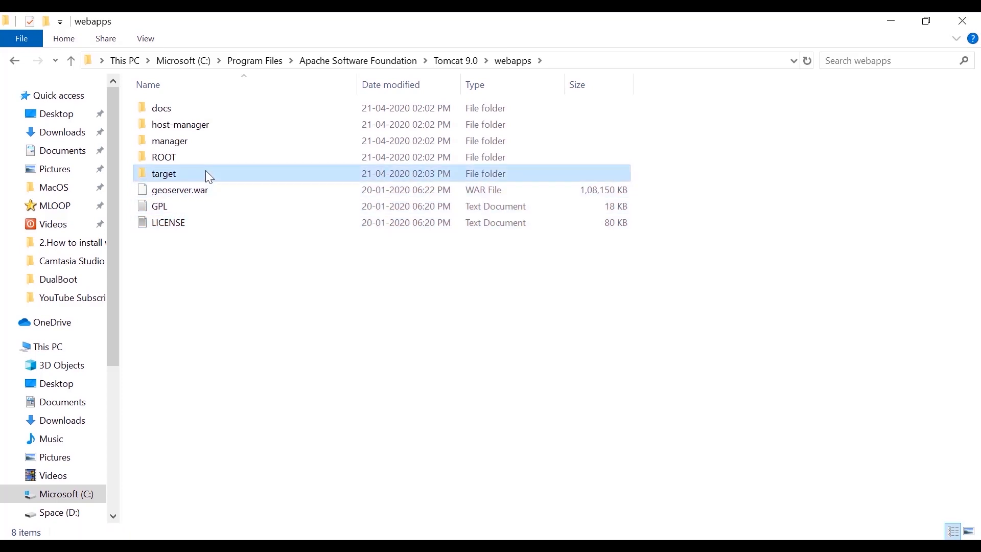
ctrl+click(208, 196)
ctrl+click(207, 205)
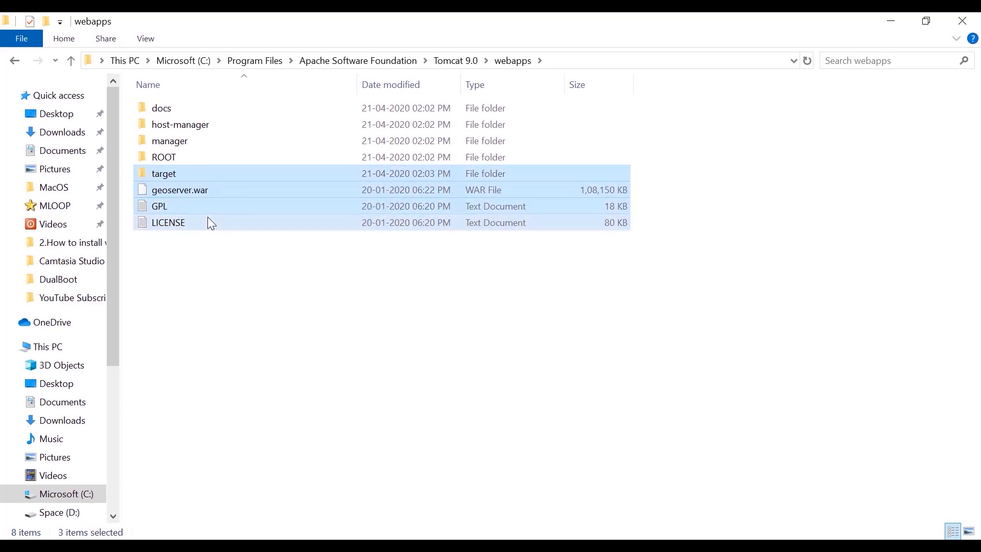
ctrl+click(207, 217)
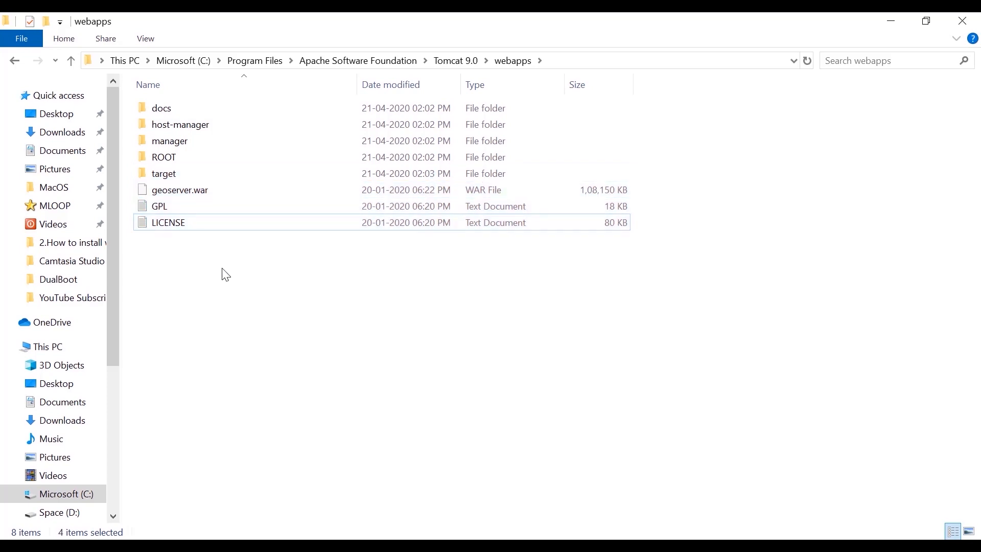
click(225, 275)
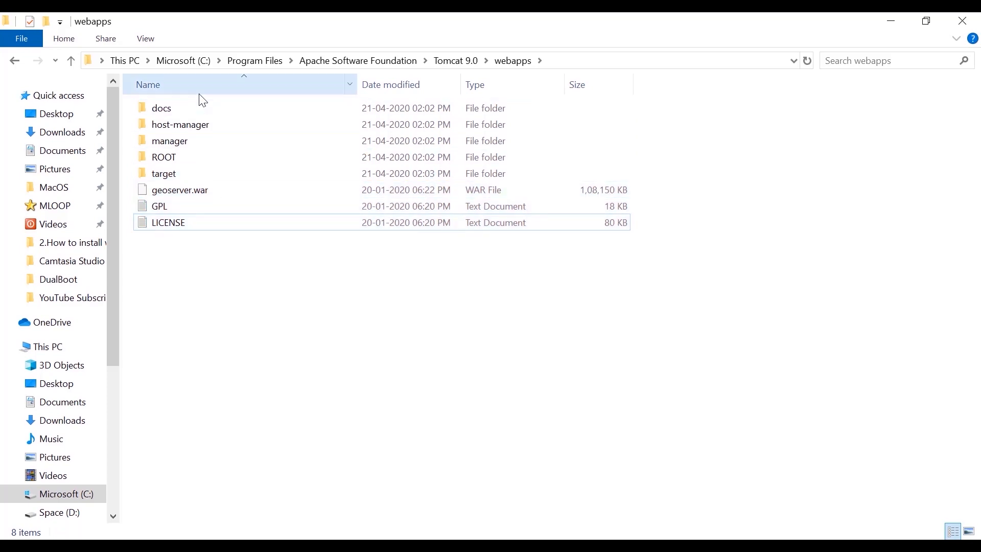
click(75, 56)
- Start the Tomcat9 server from the Tomcat 9.0 bin folder
click(173, 104)
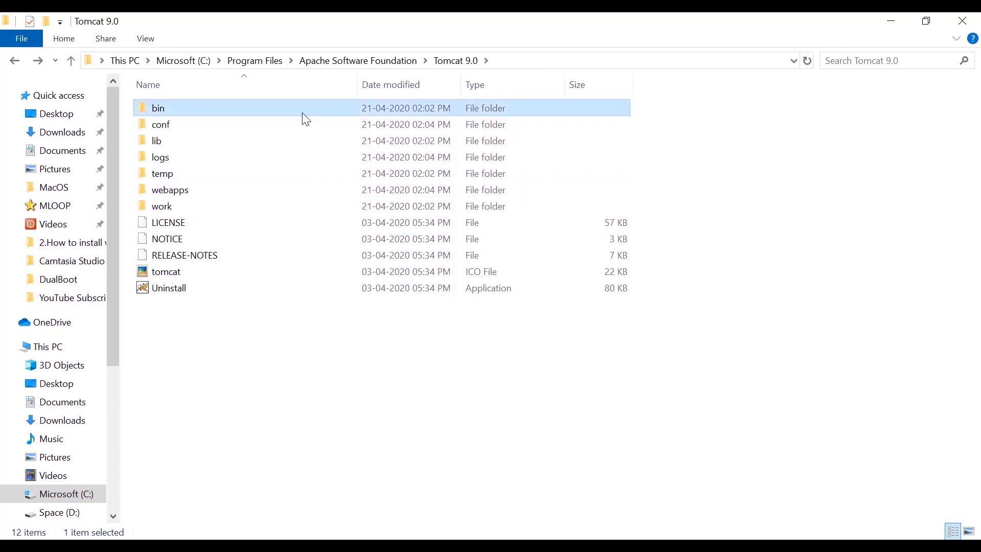
double_click(303, 113)
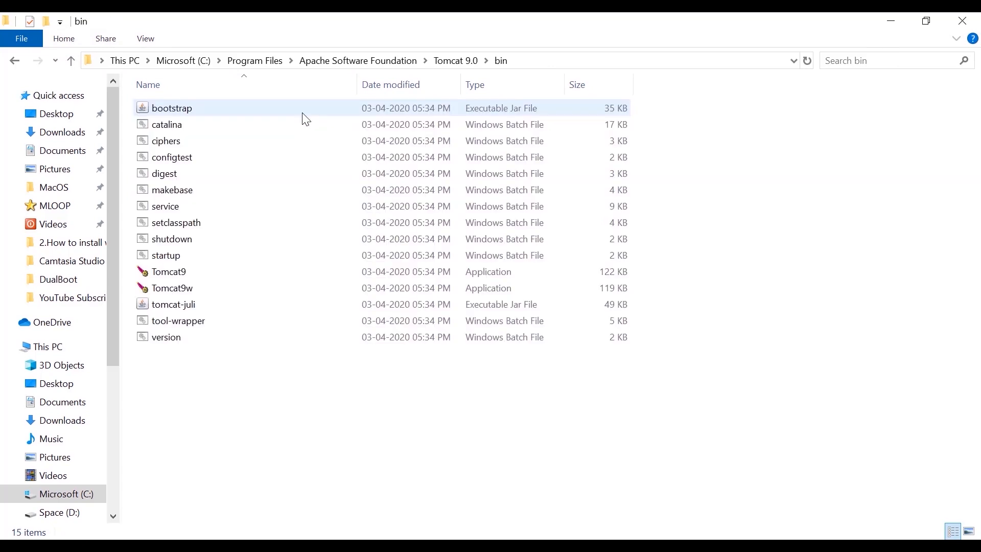
click(250, 259)
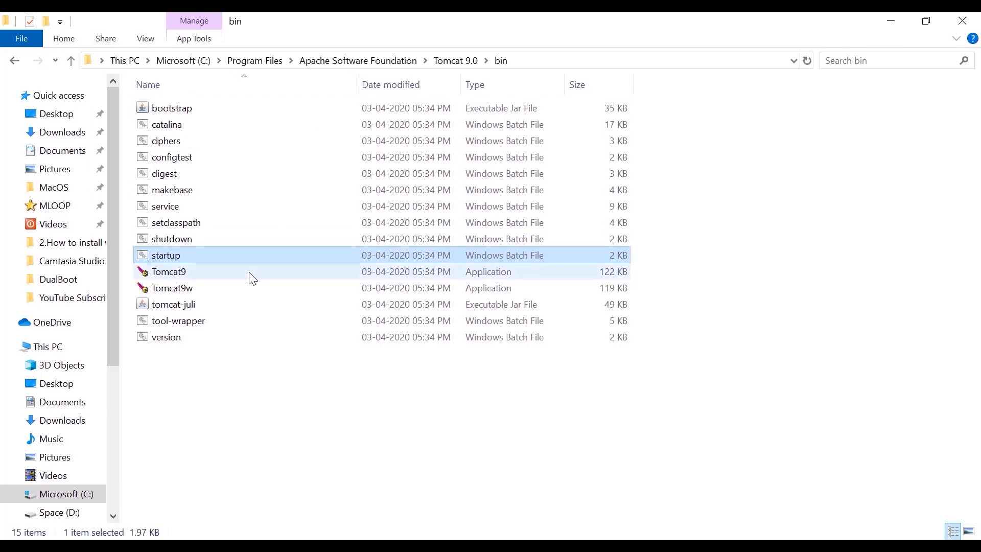
double_click(250, 273)
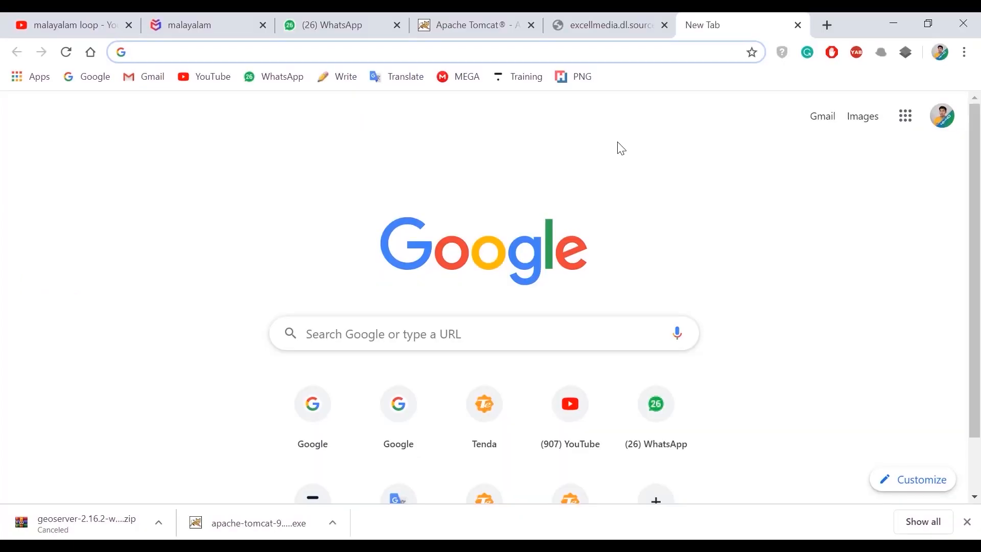
- Load localhost:8080 in Chrome to show the Tomcat 9.0.34 welcome page
text(loc)
key(Right)
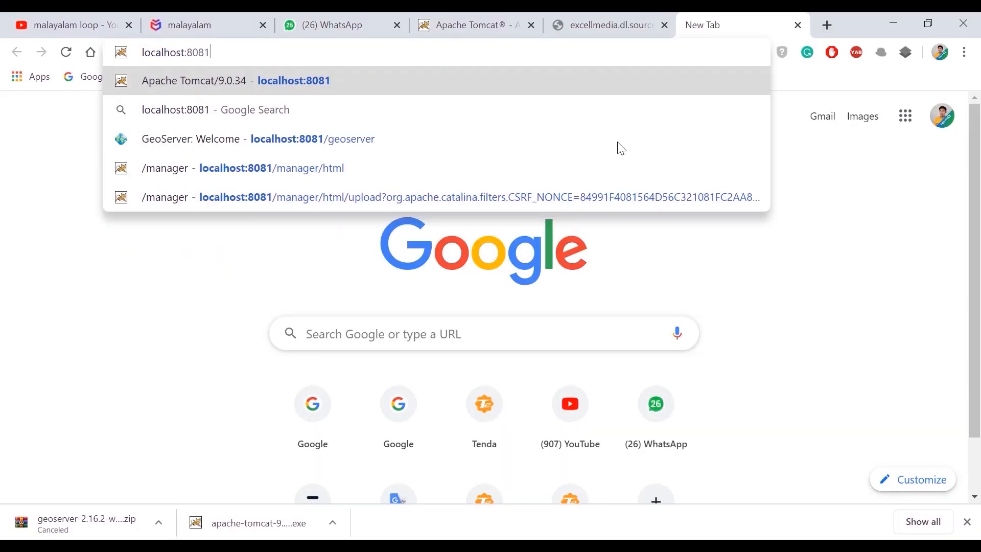
key(BackSpace)
text(0)
key(Return)
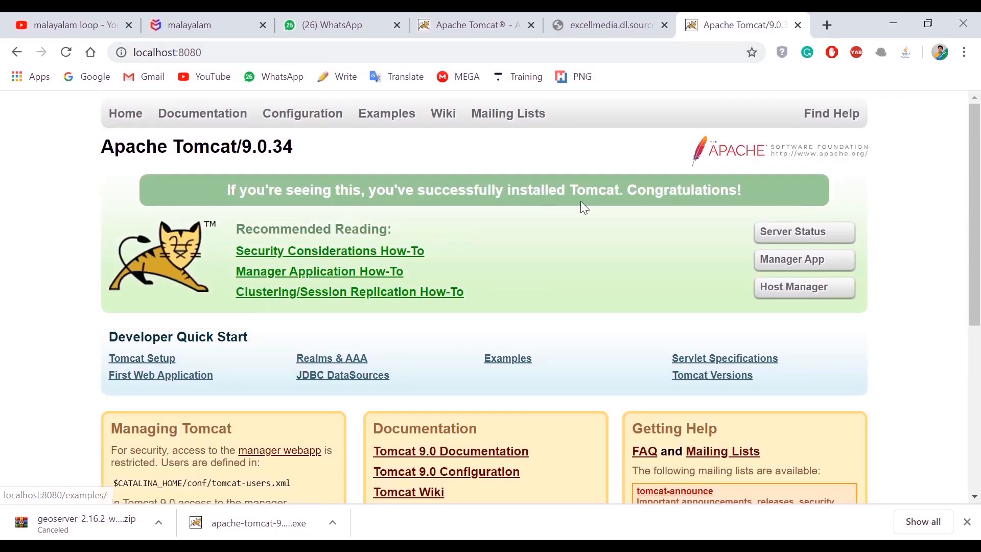
- Append /geoserver to the localhost:8080 address
click(498, 51)
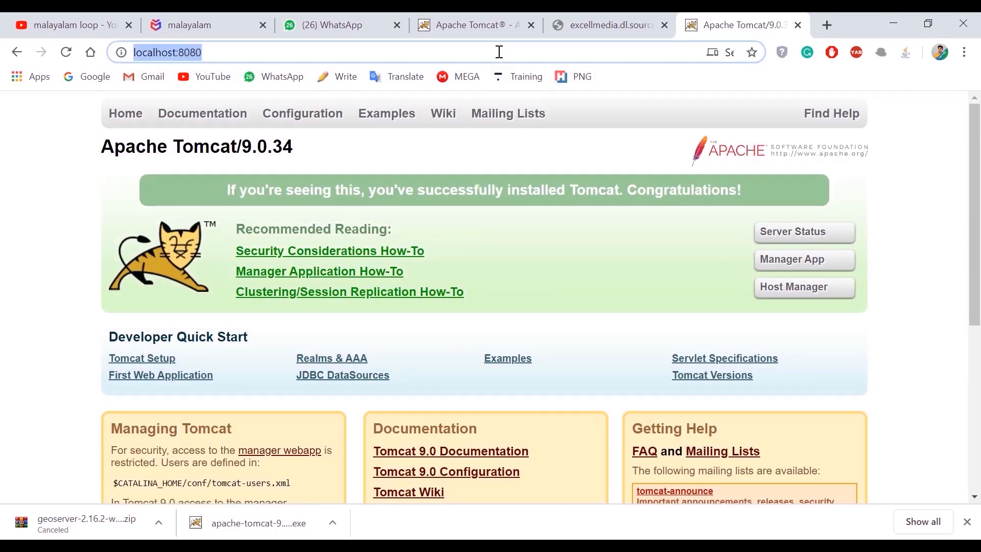
click(499, 52)
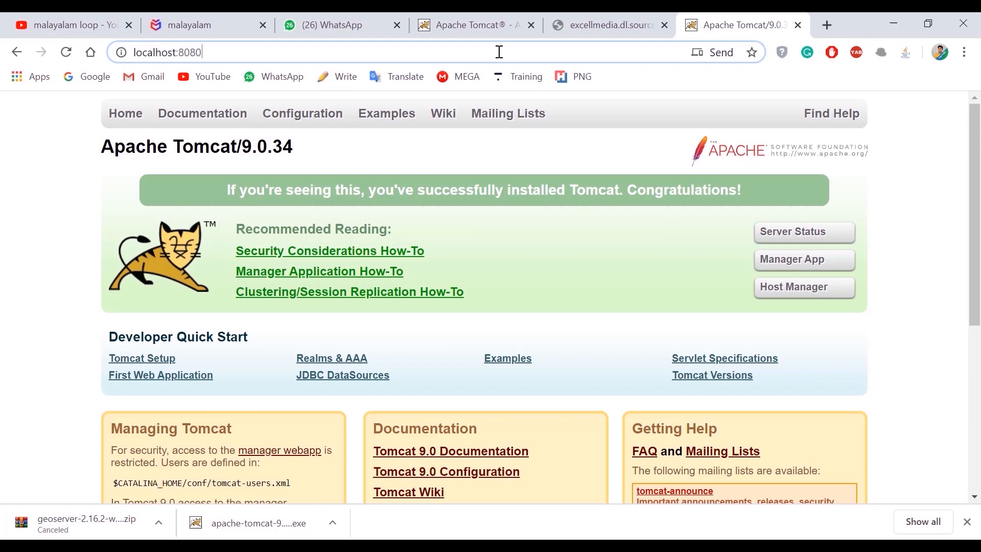
text(/geos)
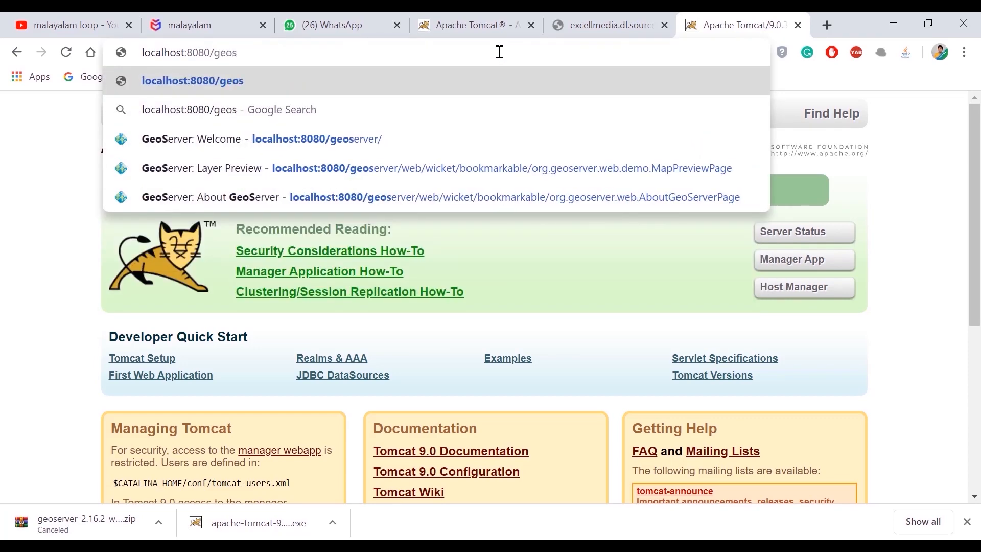
text(erver)
- Open localhost:8080/geoserver, log in as administrator with Remember me, and review Server Status
key(Return)
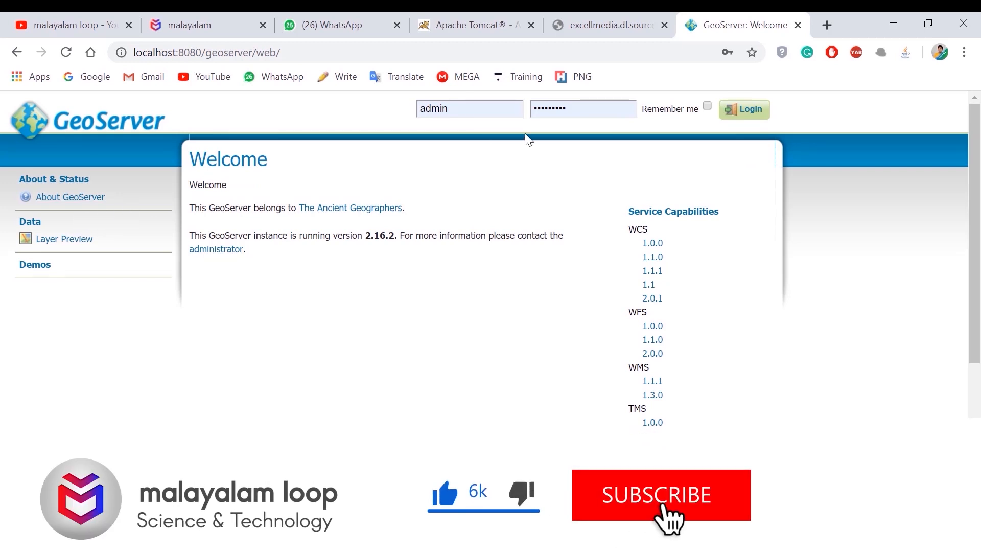
click(706, 105)
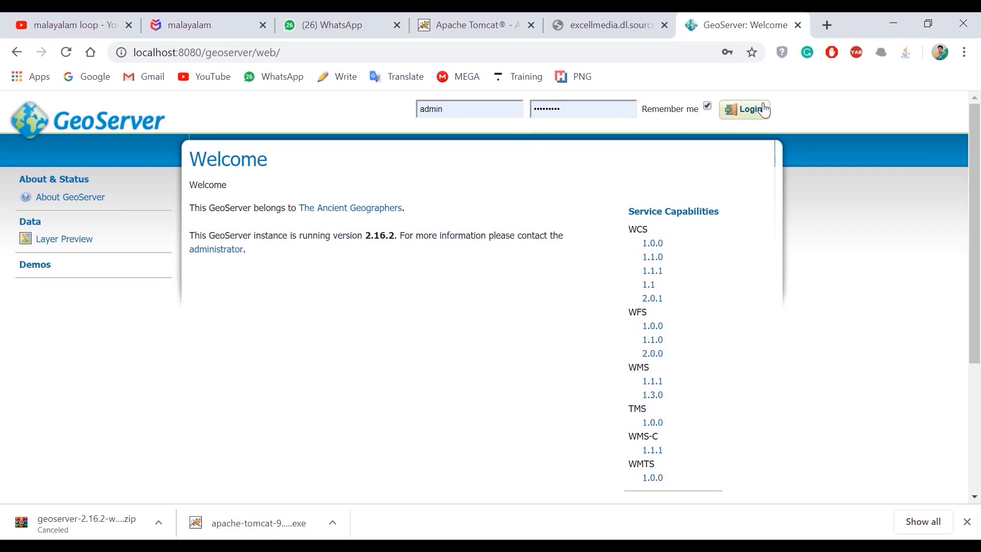
click(726, 113)
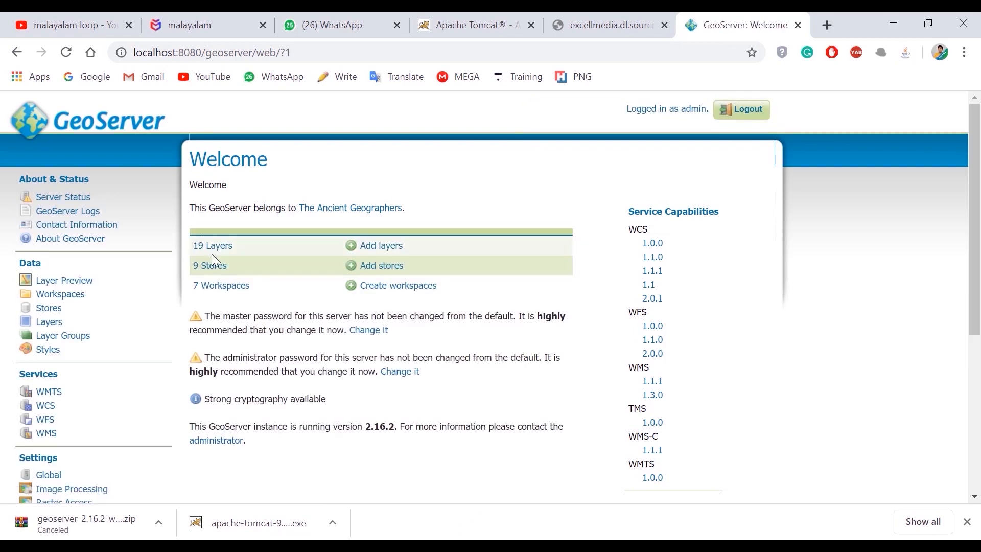
scroll(173, 292, down, 3)
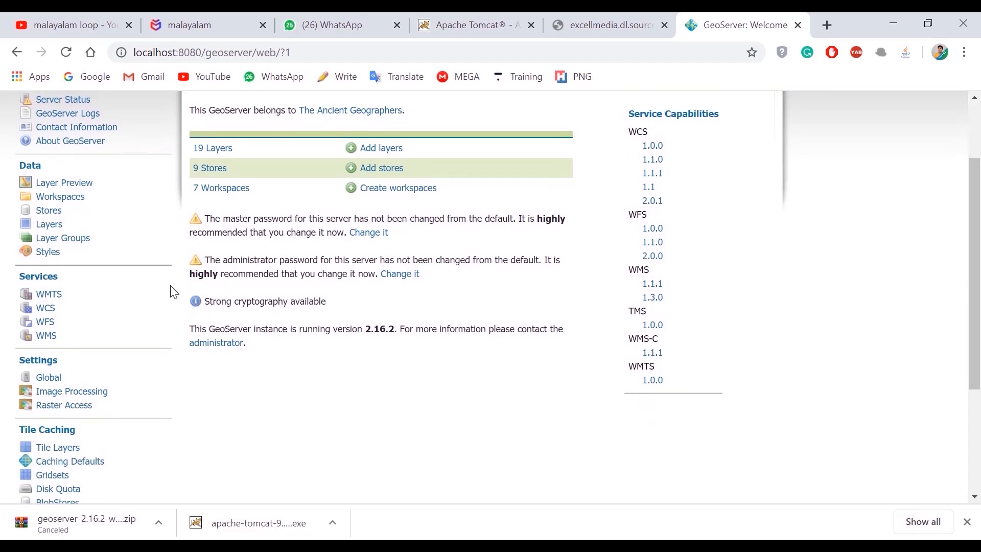
scroll(174, 292, up, 3)
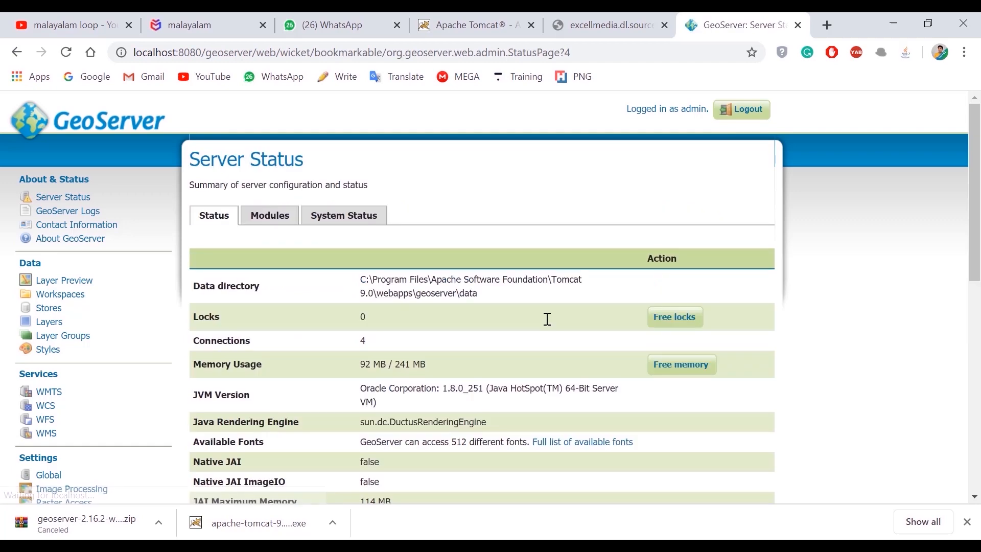
scroll(541, 358, down, 2)
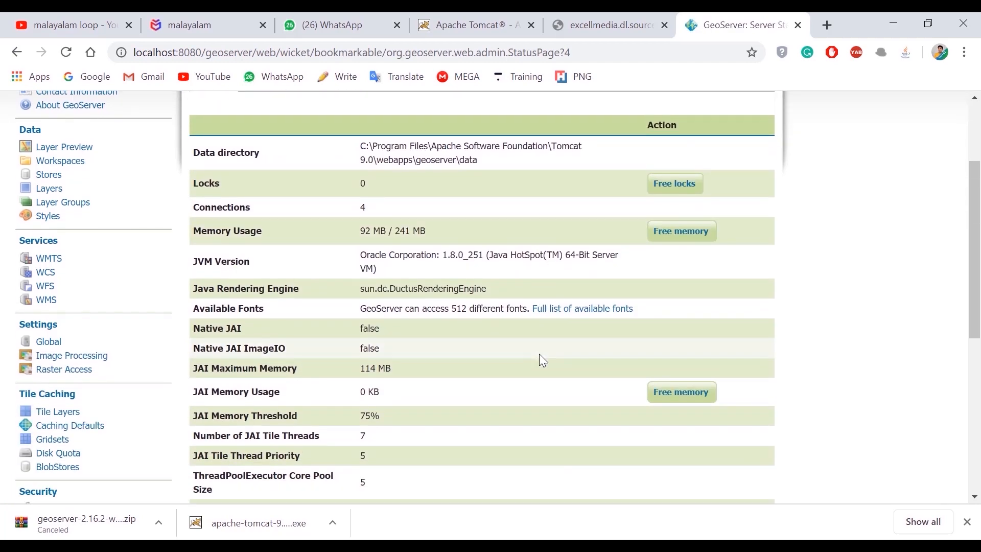
scroll(539, 355, down, 5)
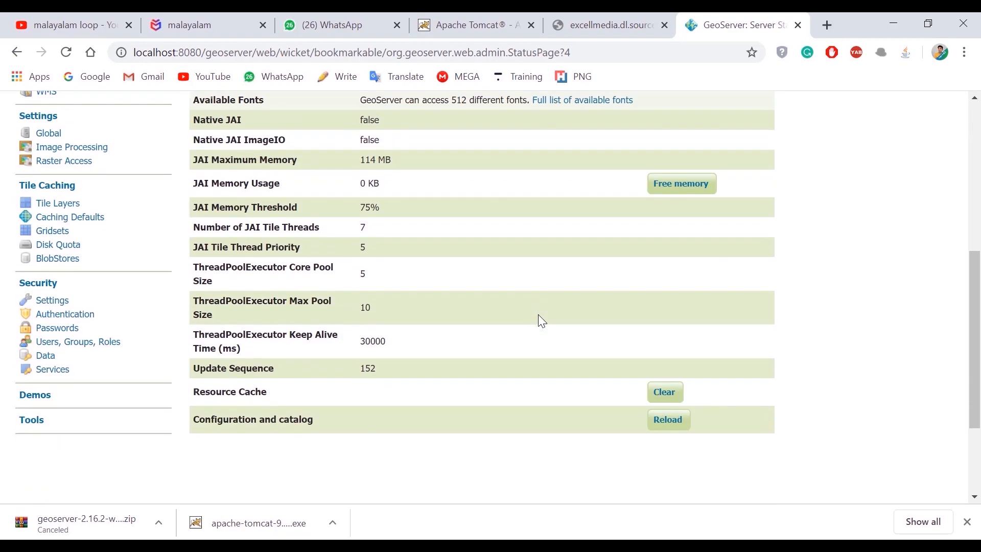
scroll(538, 315, up, 7)
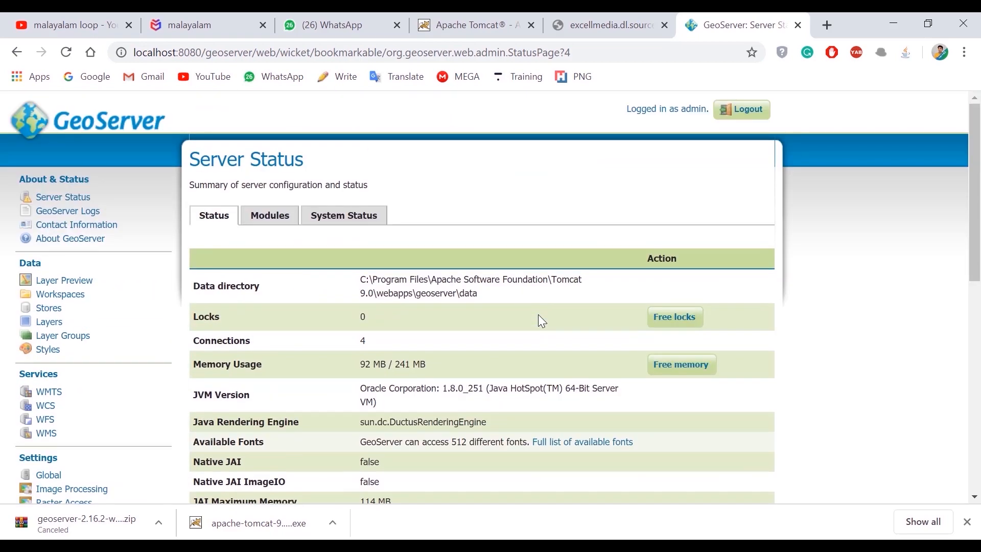
- Return to the GeoServer welcome page, then load localhost:8080 in a new tab
click(25, 51)
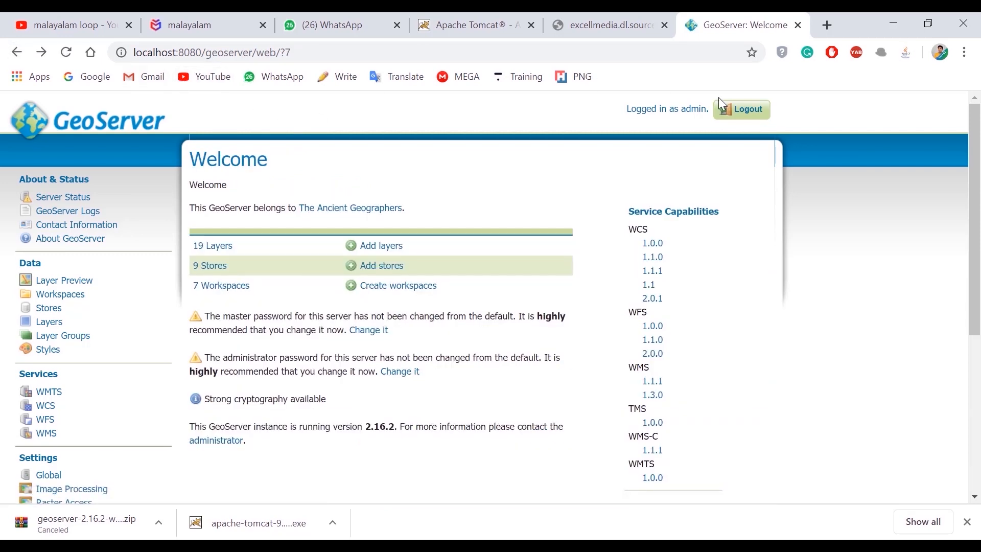
click(833, 32)
text(l)
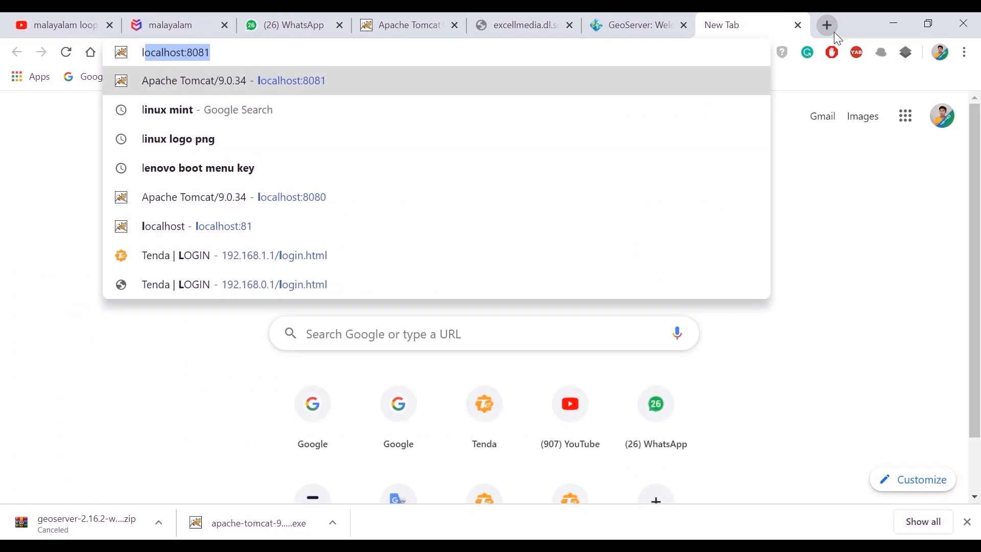
text(ocalhost:808)
key(BackSpace)
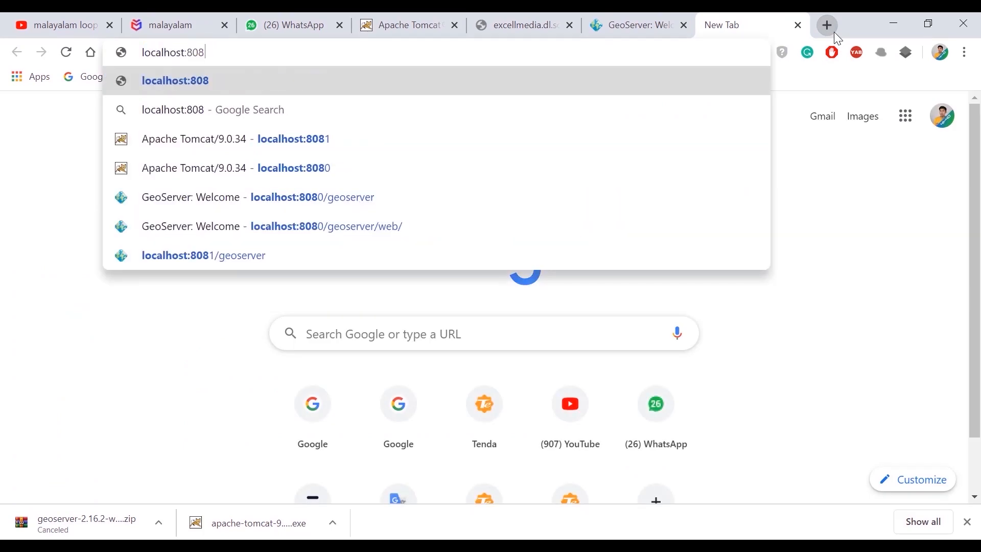
text(0)
key(Return)
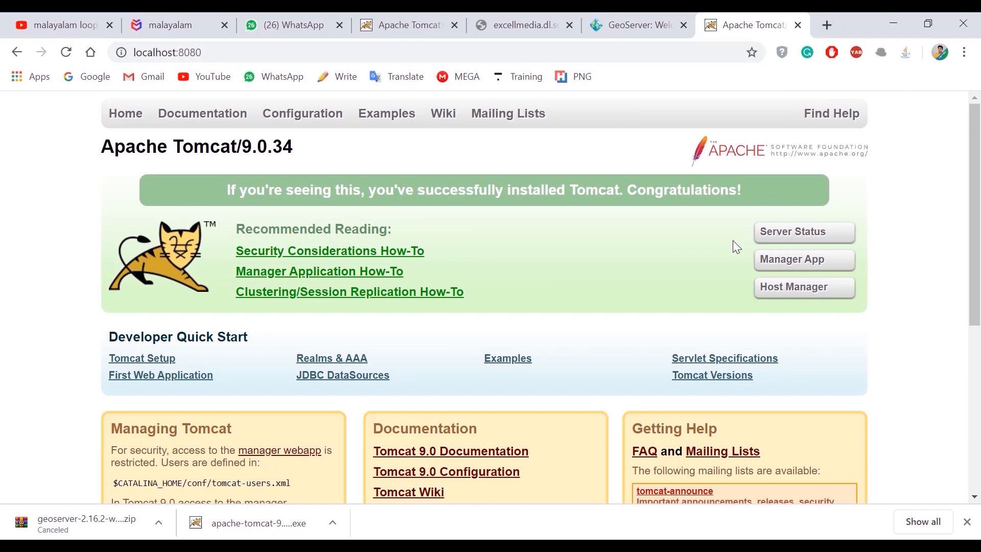
- Sign in to view Tomcat's Server Status page, then go back to the Tomcat home page
click(802, 234)
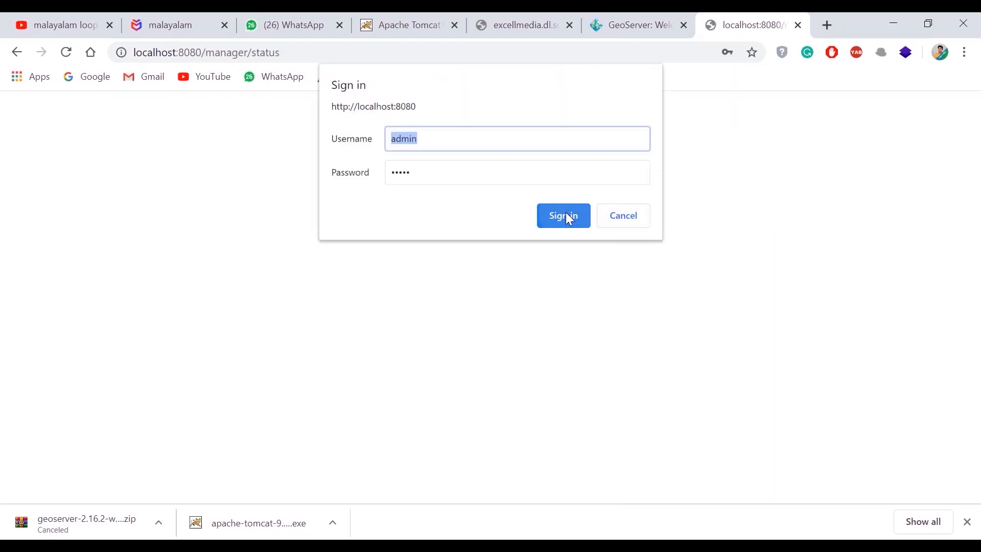
click(567, 215)
scroll(511, 290, down, 5)
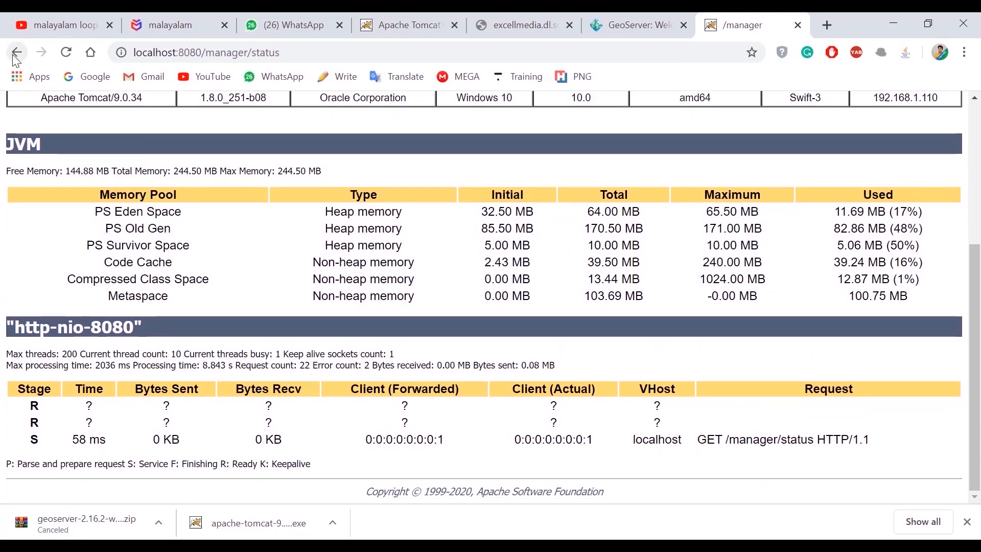
click(17, 52)
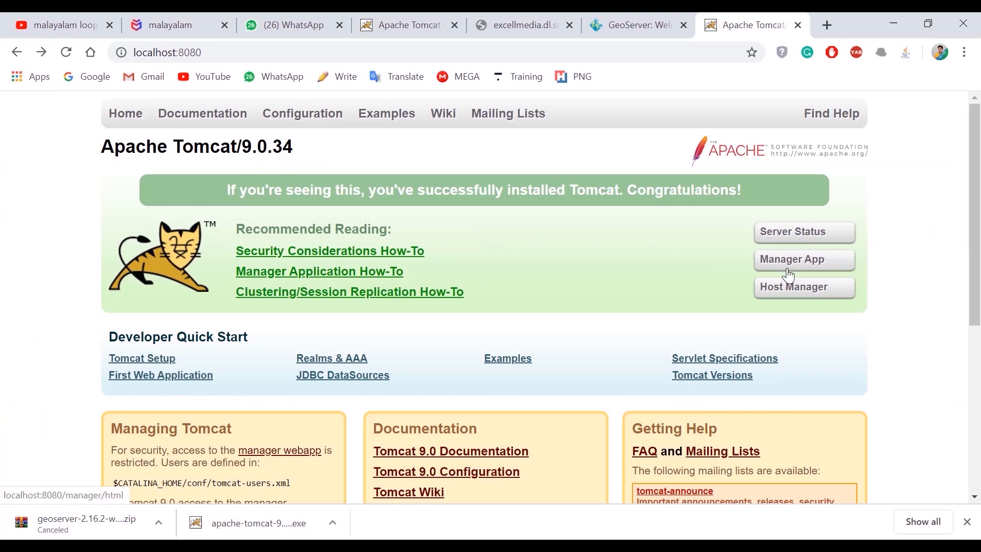
- In the Tomcat Manager App, confirm the /geoserver application shows running true
click(797, 260)
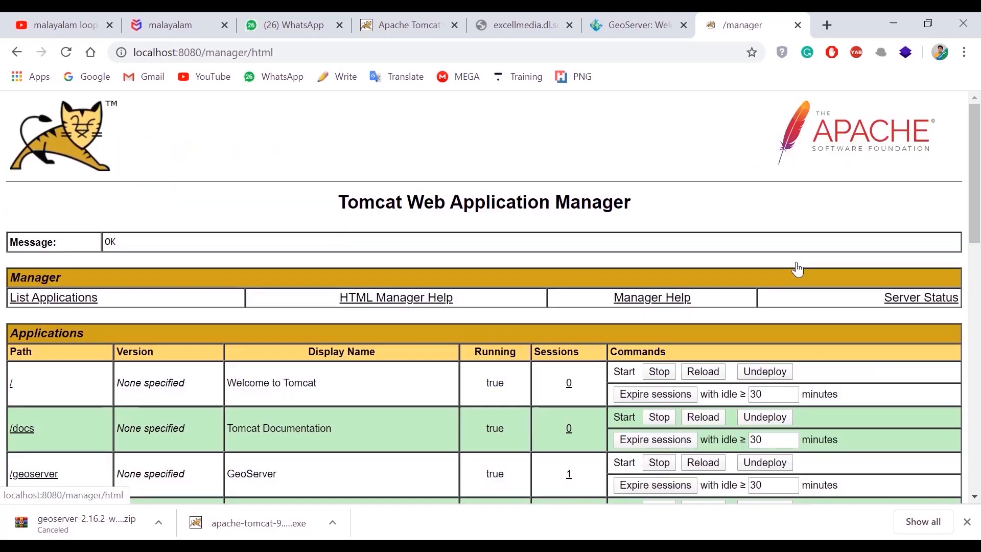
scroll(413, 394, down, 3)
scroll(411, 395, down, 1)
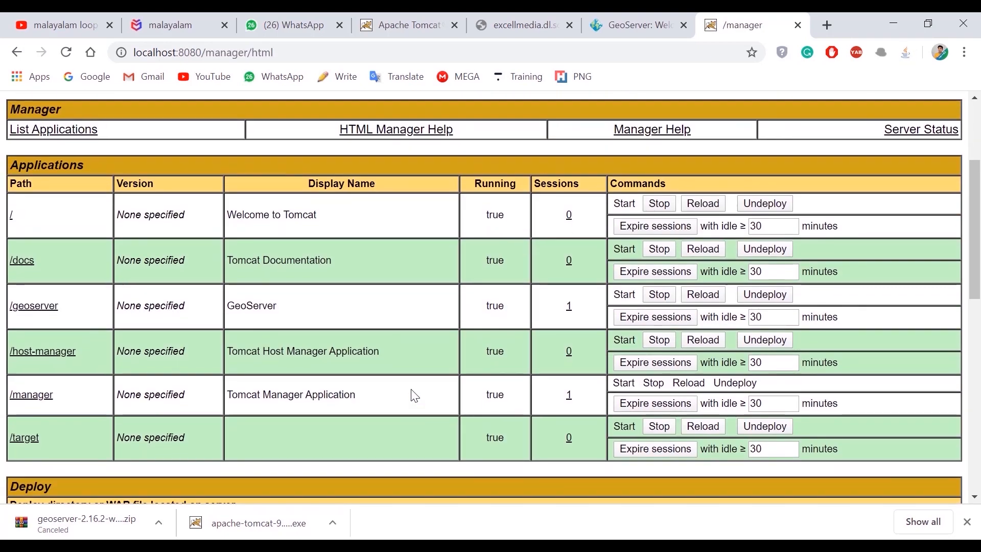
double_click(495, 281)
drag(260, 281, 15, 288)
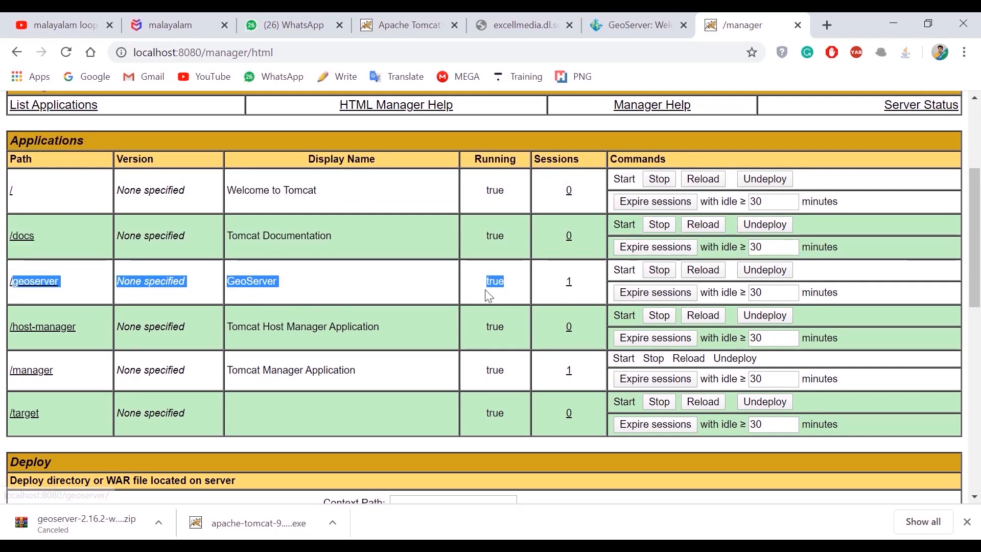
click(503, 293)
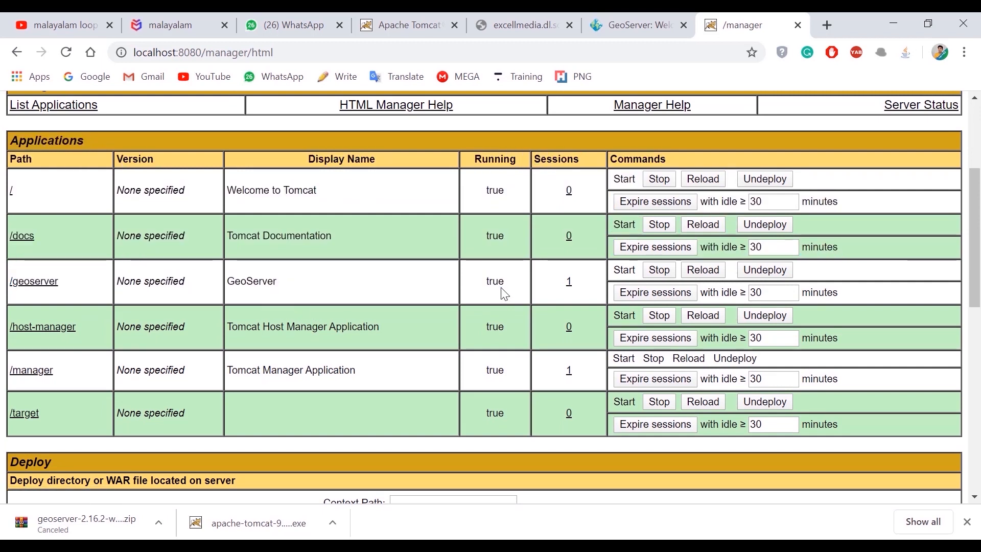
- Return to the GeoServer welcome page tab
click(643, 15)
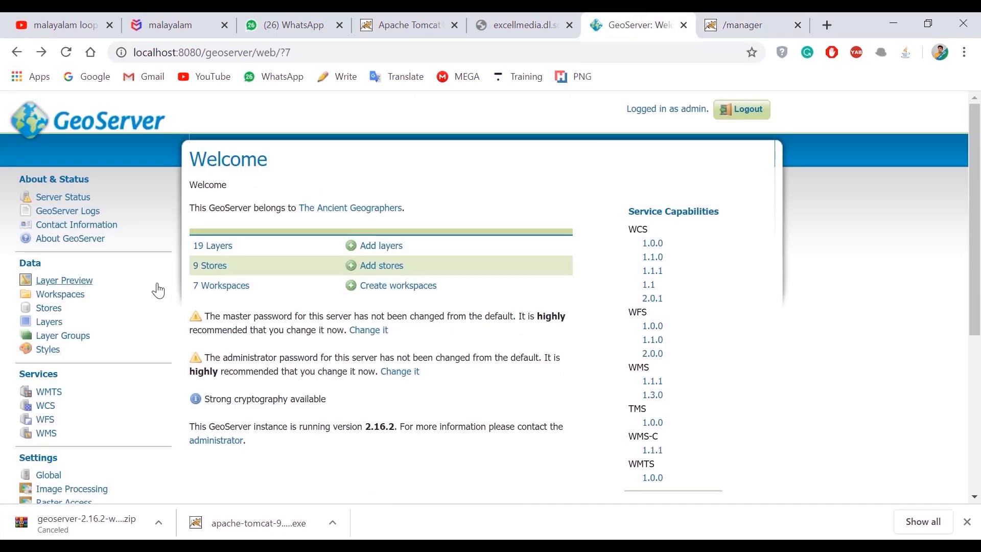
scroll(158, 289, down, 2)
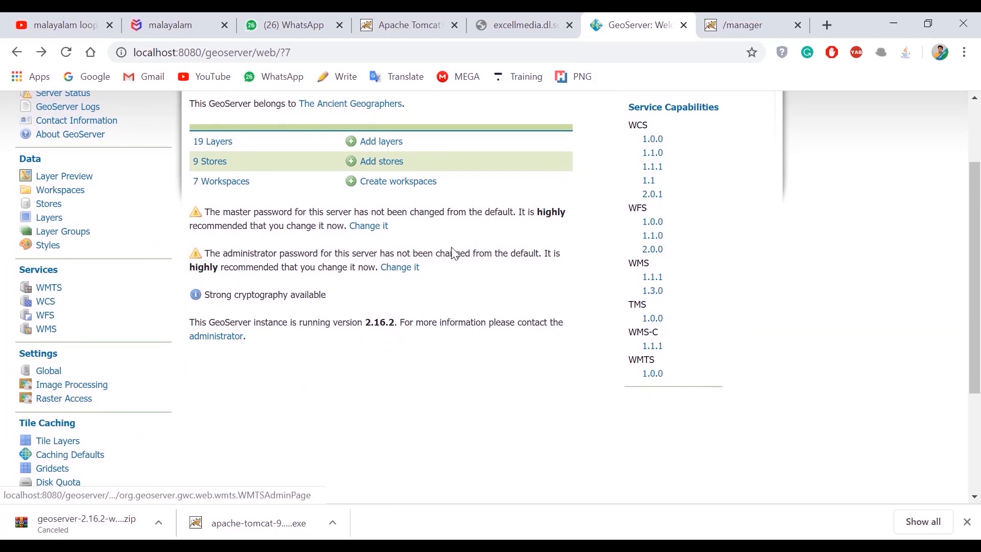
scroll(457, 247, up, 2)
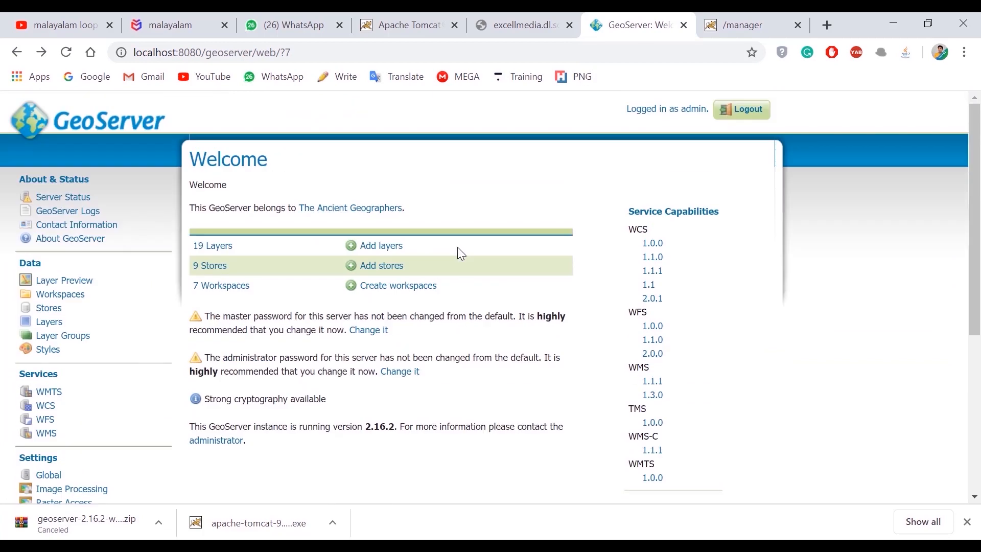
- Hide the browser and browse into Tomcat 9.0's webapps > geoserver folder
click(895, 21)
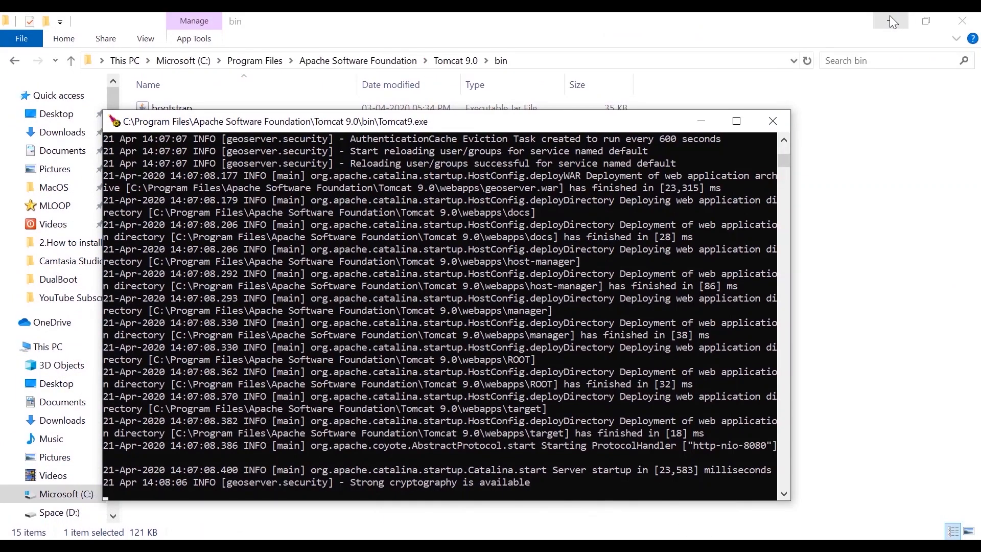
click(663, 29)
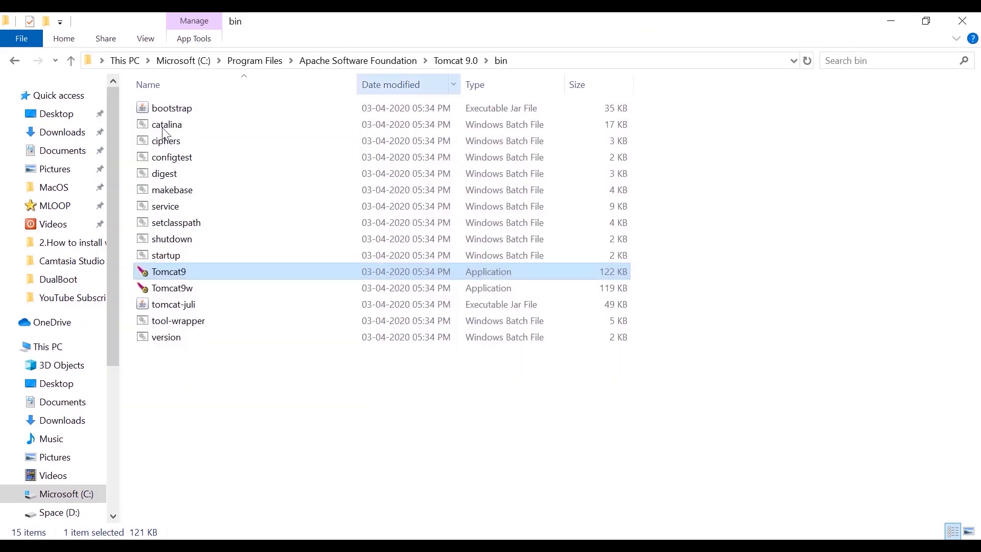
click(65, 66)
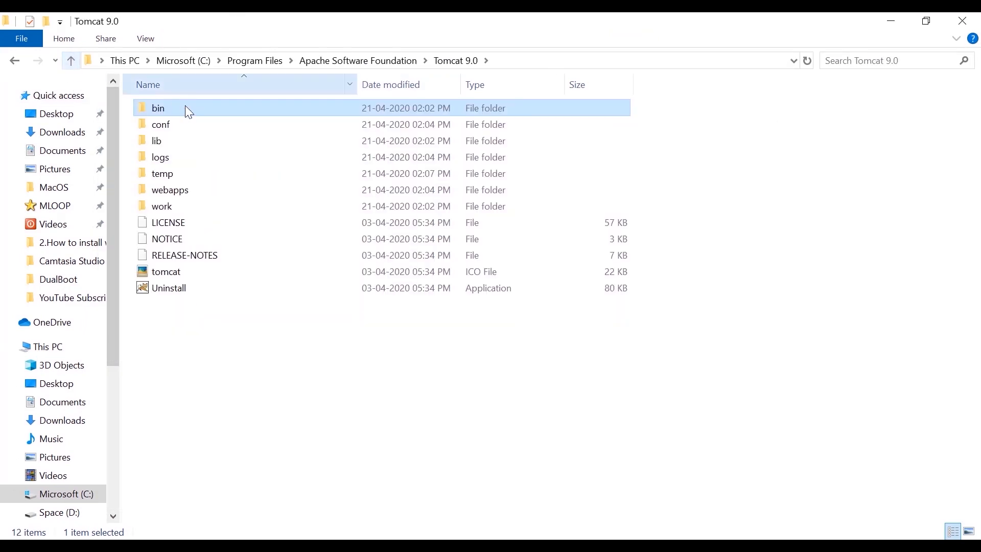
double_click(220, 191)
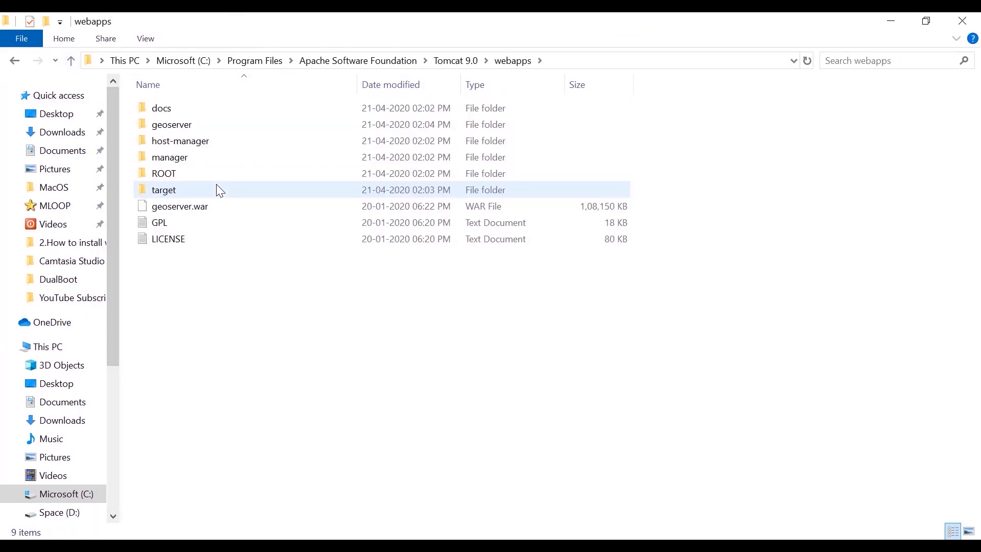
double_click(206, 124)
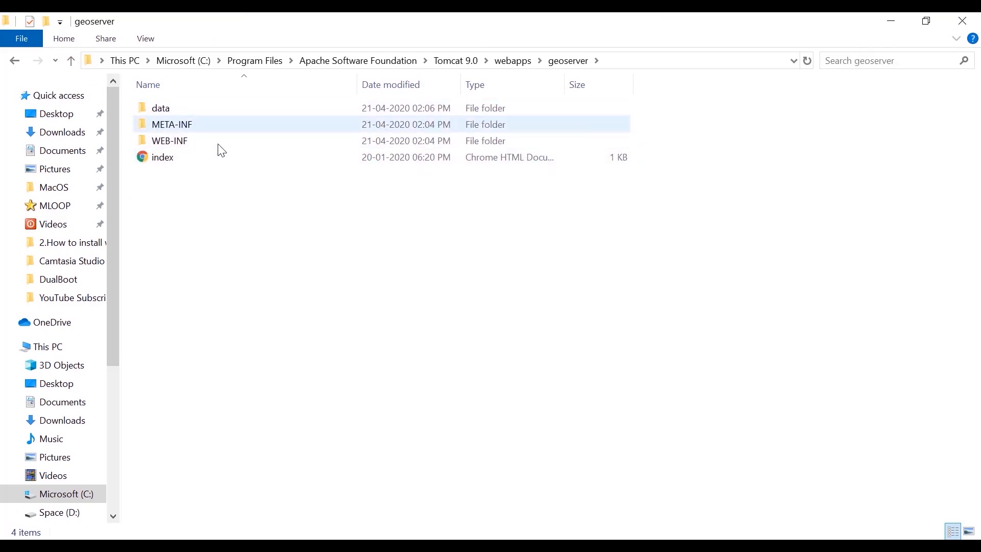
- Navigate back to the Tomcat 9.0 bin folder
key(alt+Left)
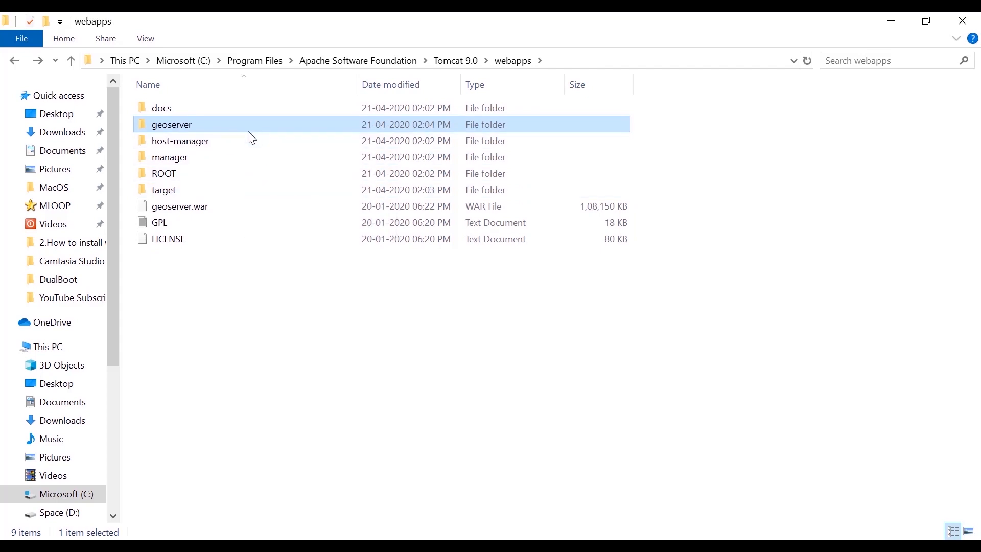
click(71, 61)
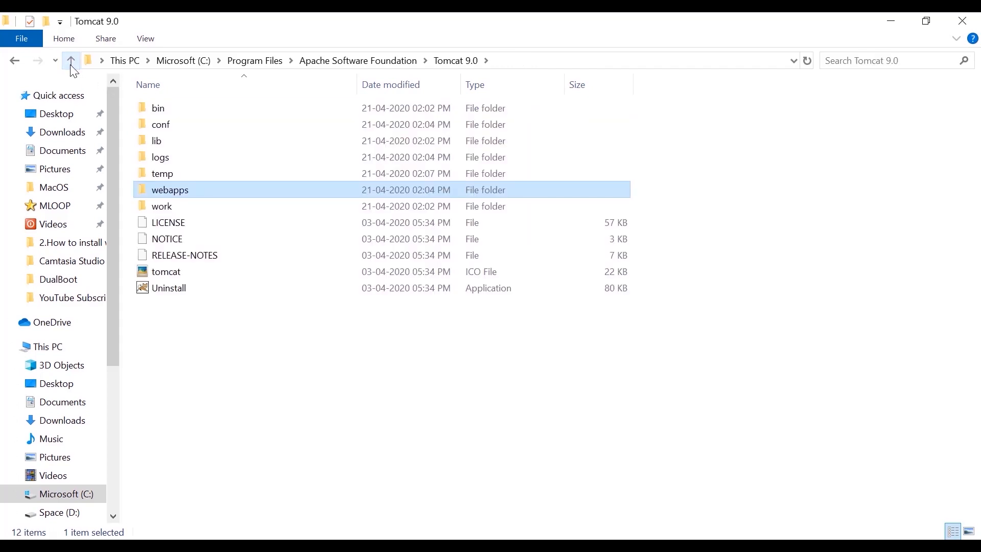
double_click(163, 109)
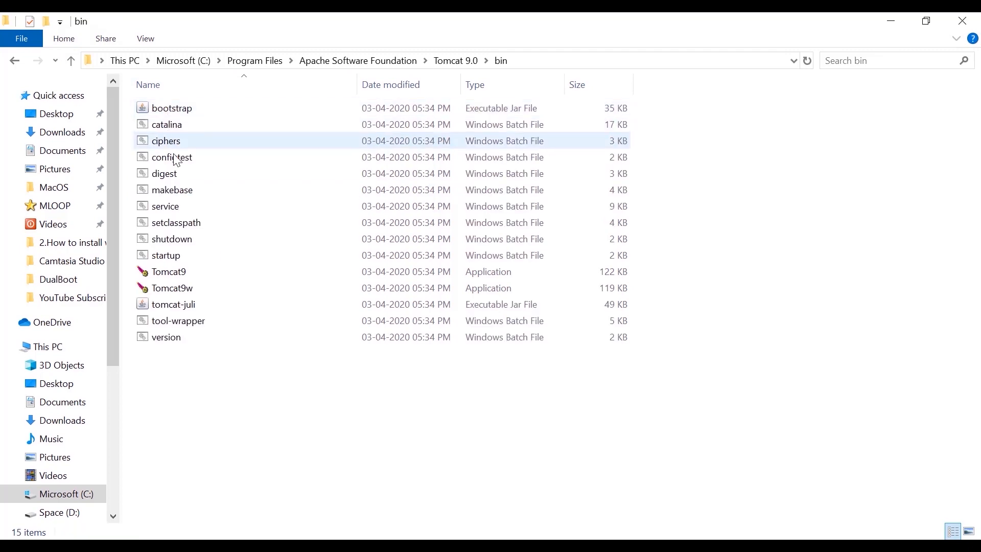
- Select the shutdown script in bin, then close the Tomcat9 console to stop the server
key(alt+Tab)
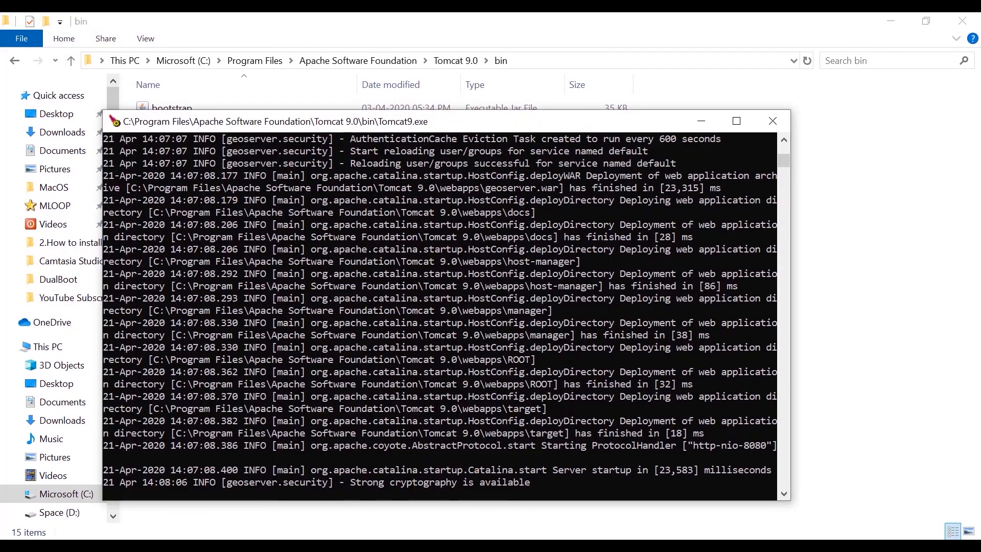
click(503, 19)
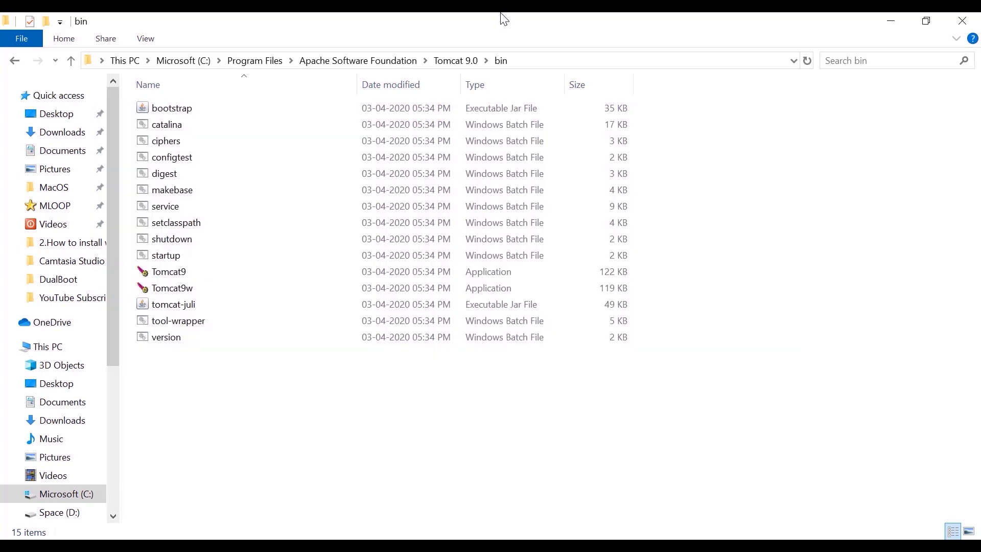
click(268, 246)
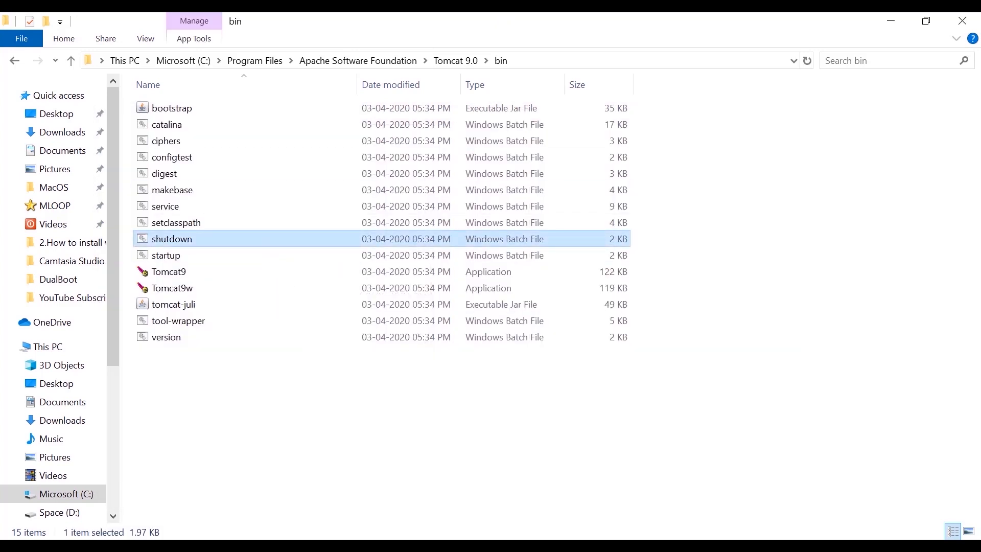
key(alt+Tab)
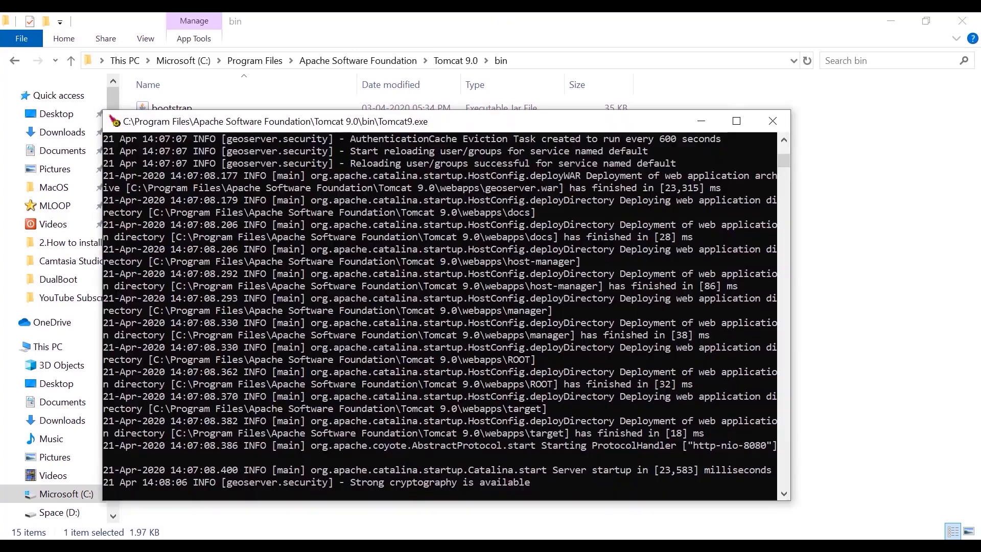
click(783, 119)
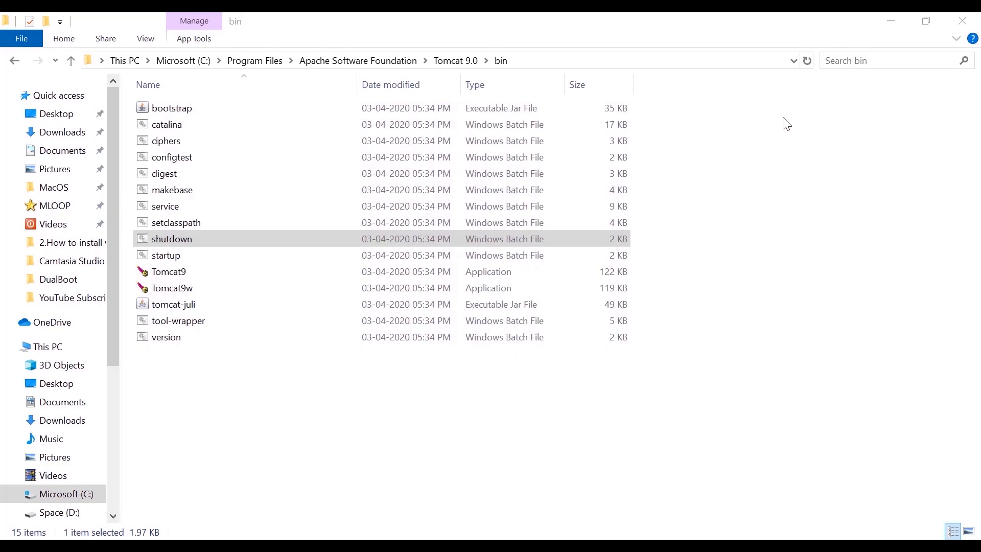